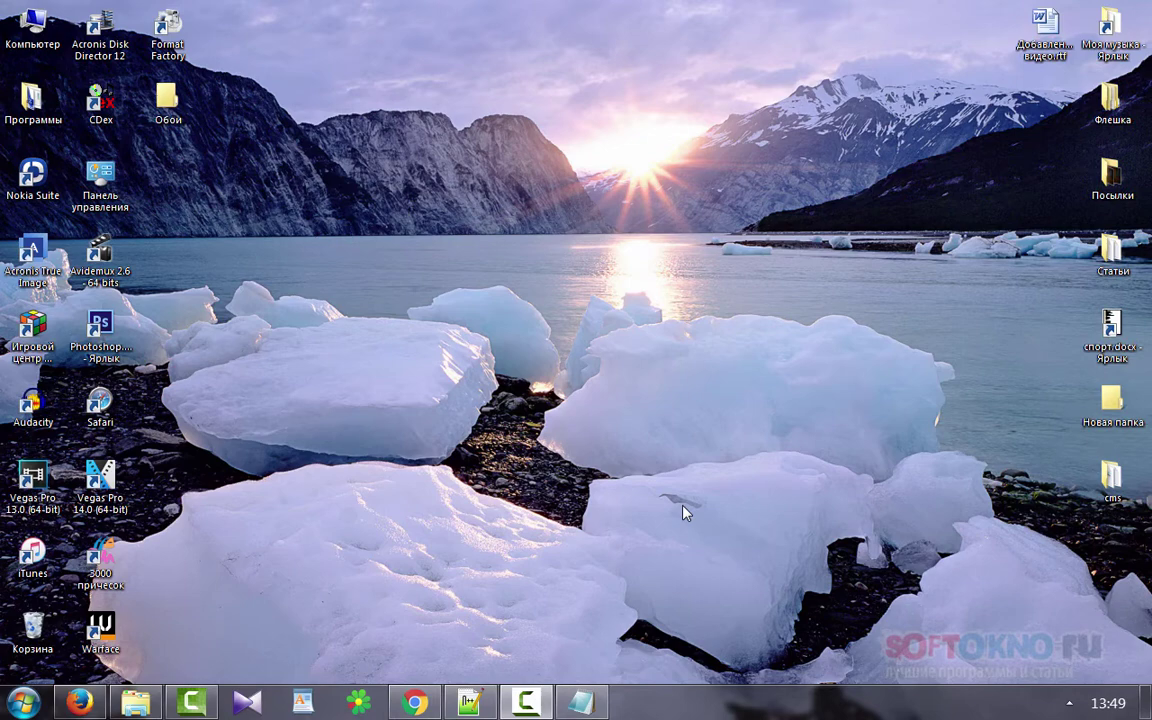
# Step: Open the Обои folder on the desktop and view the picture 6.jpg at full size
pyautogui.doubleClick(166, 97)
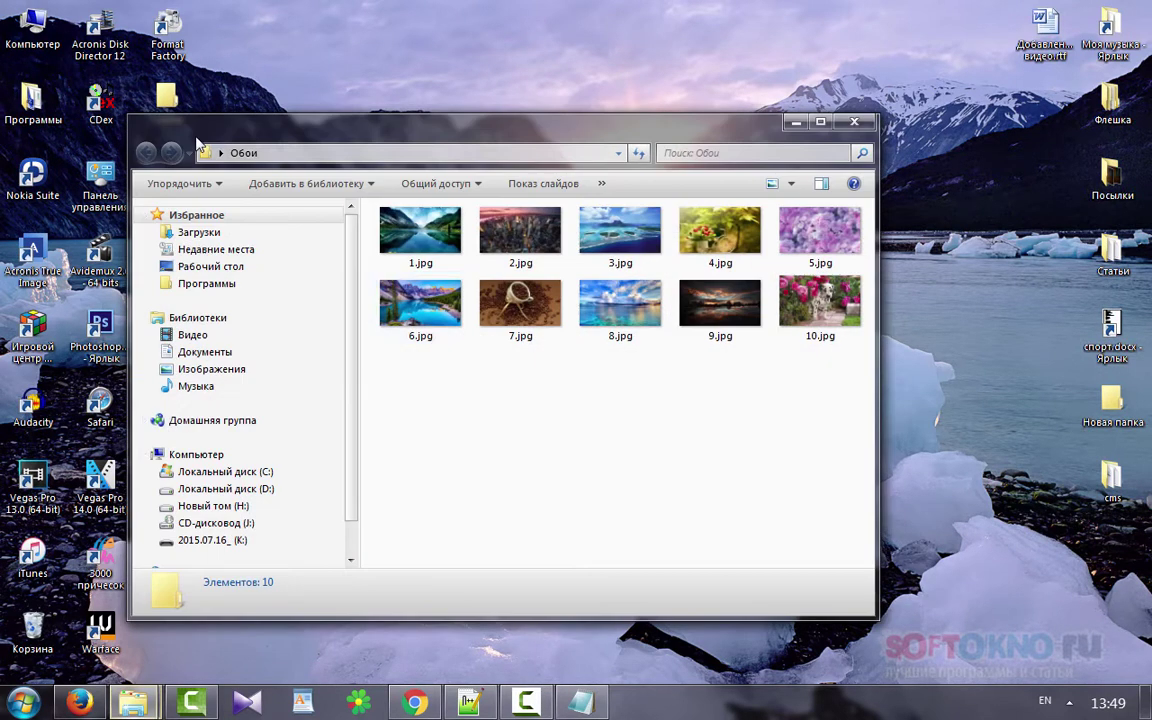
pyautogui.click(420, 235)
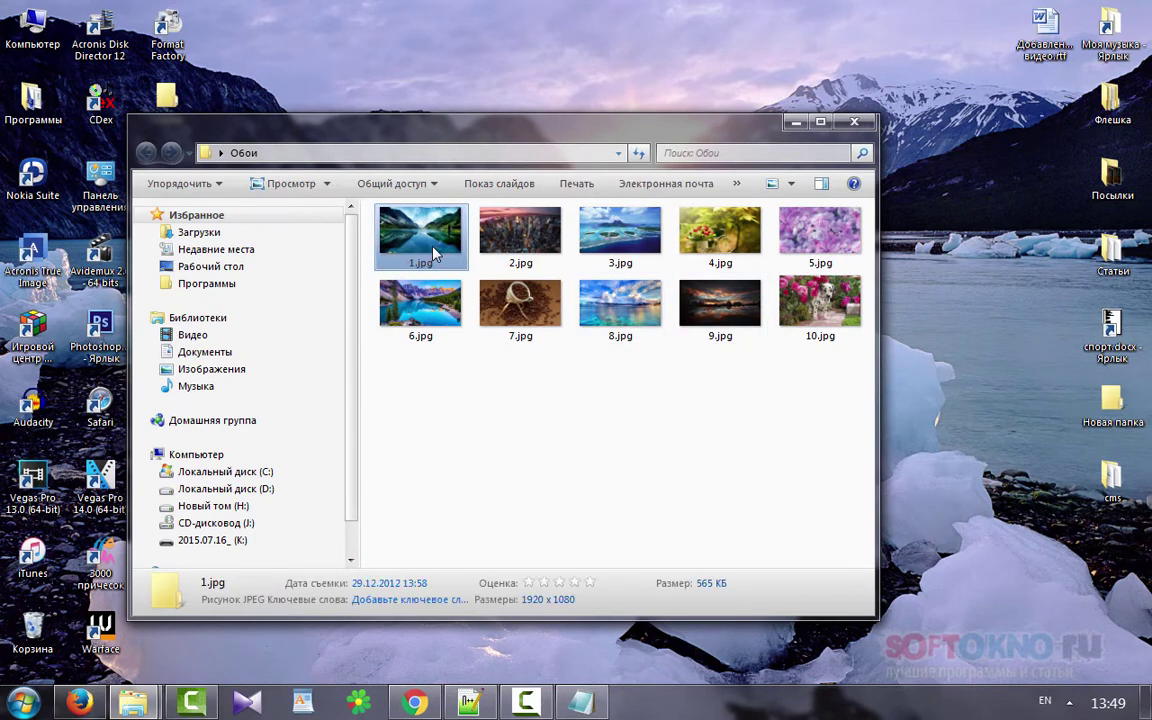
pyautogui.click(812, 250)
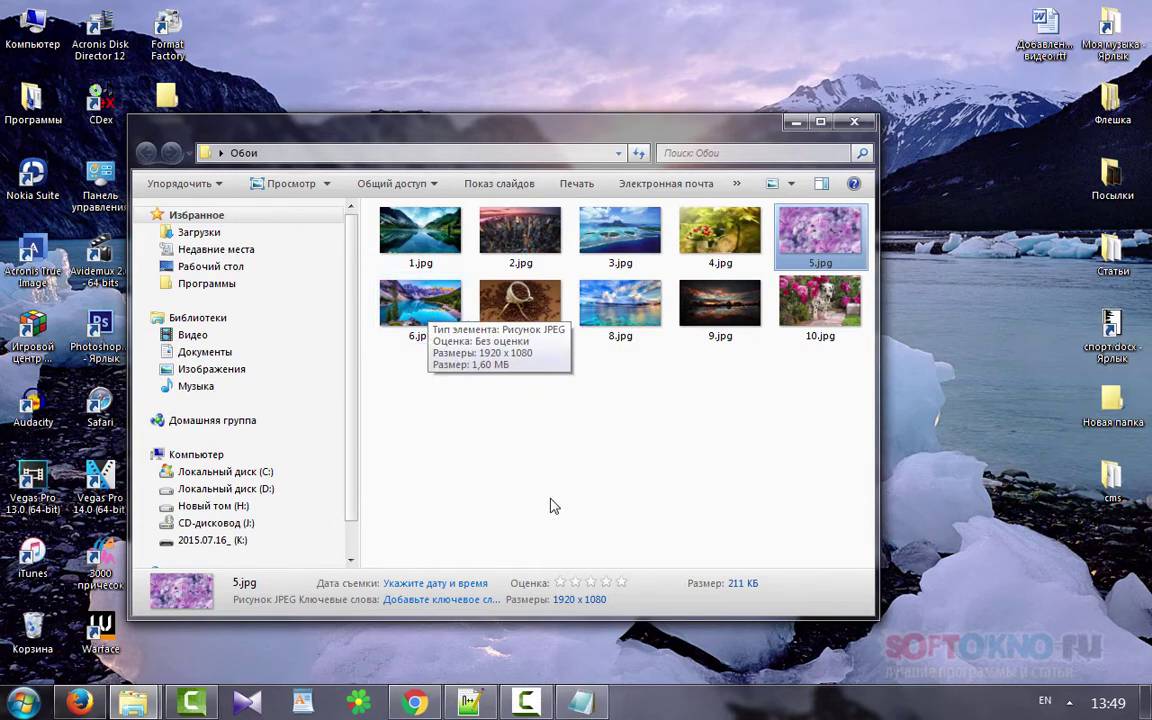
pyautogui.click(496, 450)
pyautogui.doubleClick(442, 315)
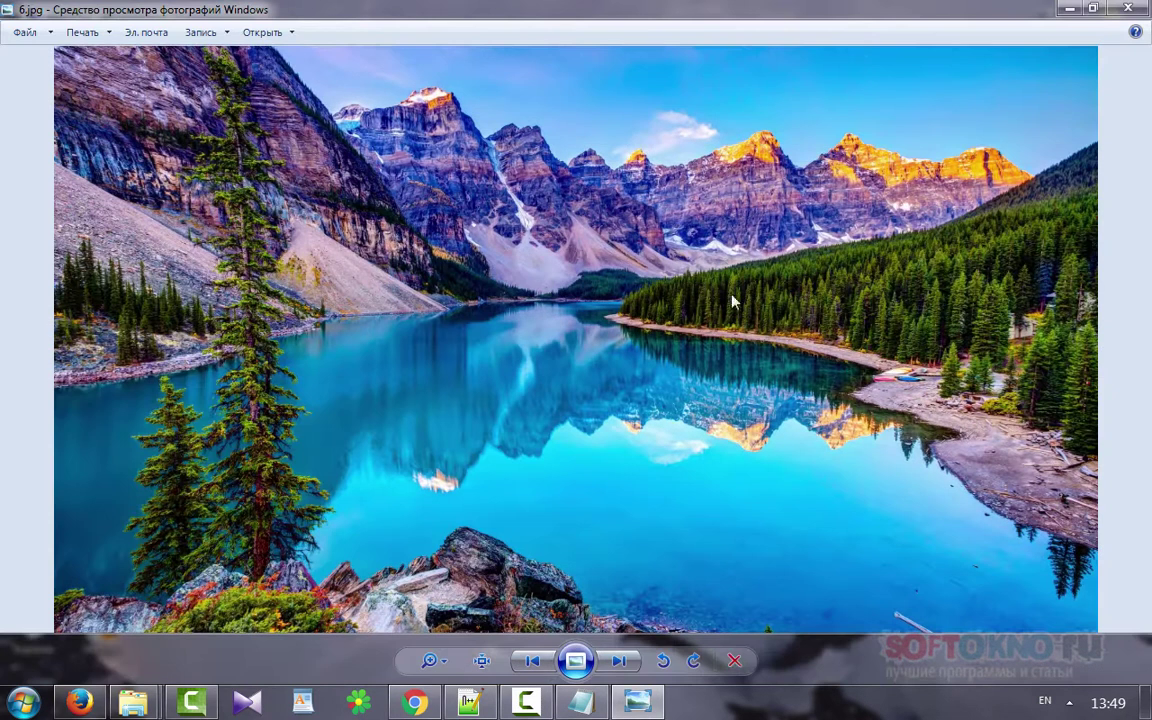
pyautogui.click(1015, 8)
# Step: Examine the file details of several pictures in the Обои folder, including 10.jpg and 1.jpg, and close the folder
pyautogui.click(420, 232)
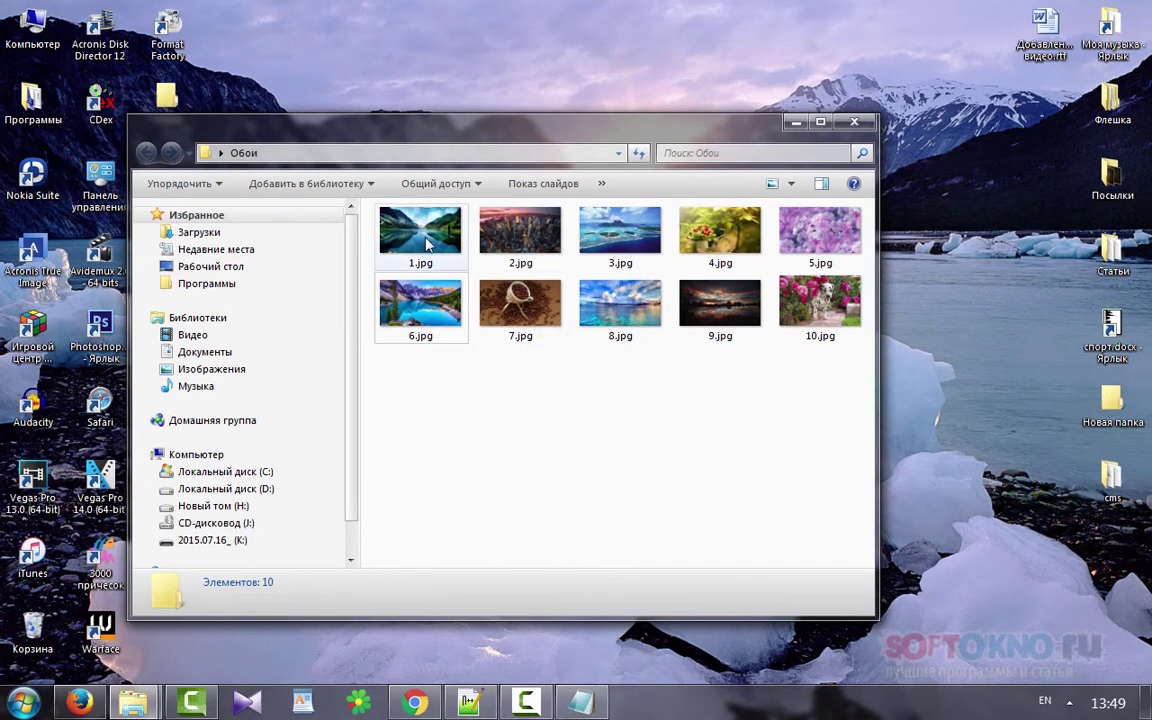
pyautogui.click(520, 232)
pyautogui.click(620, 232)
pyautogui.click(815, 305)
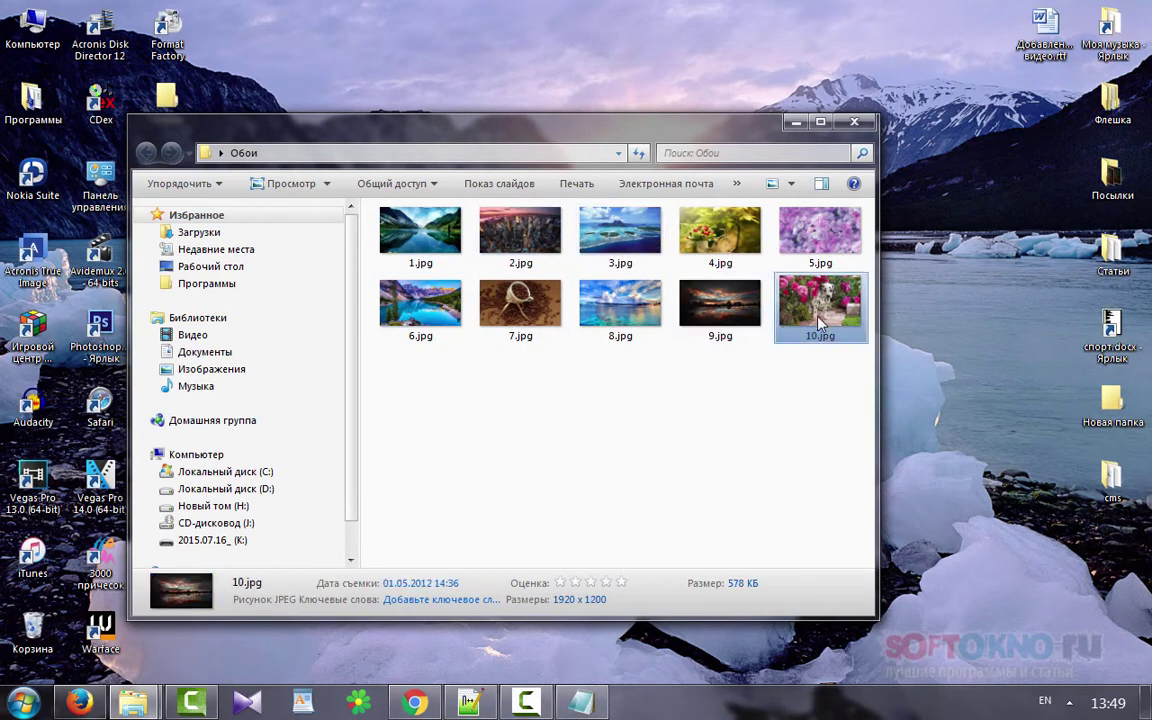
pyautogui.click(533, 451)
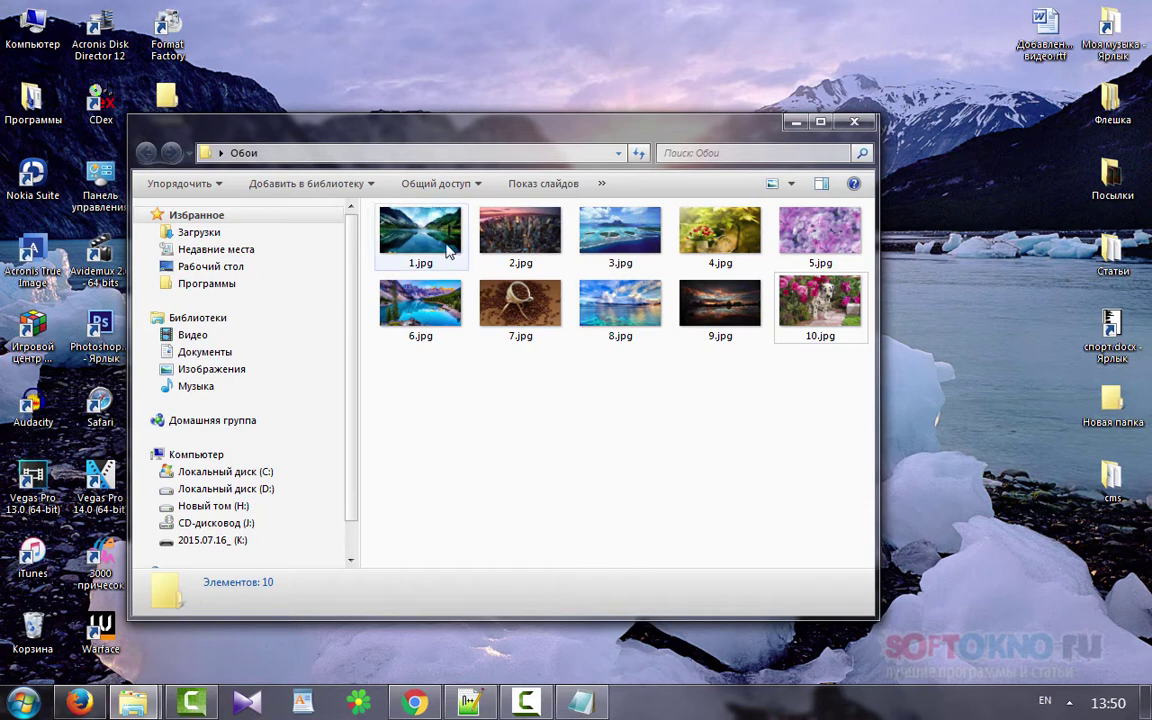
pyautogui.click(405, 228)
pyautogui.click(643, 456)
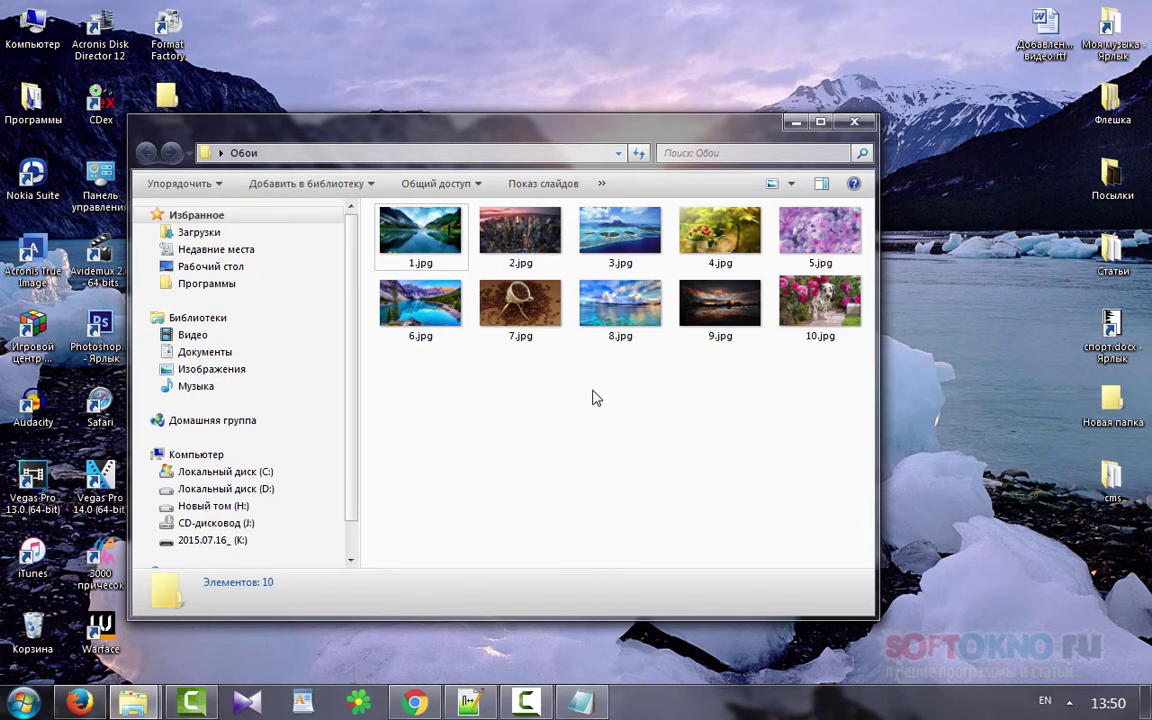
pyautogui.click(854, 121)
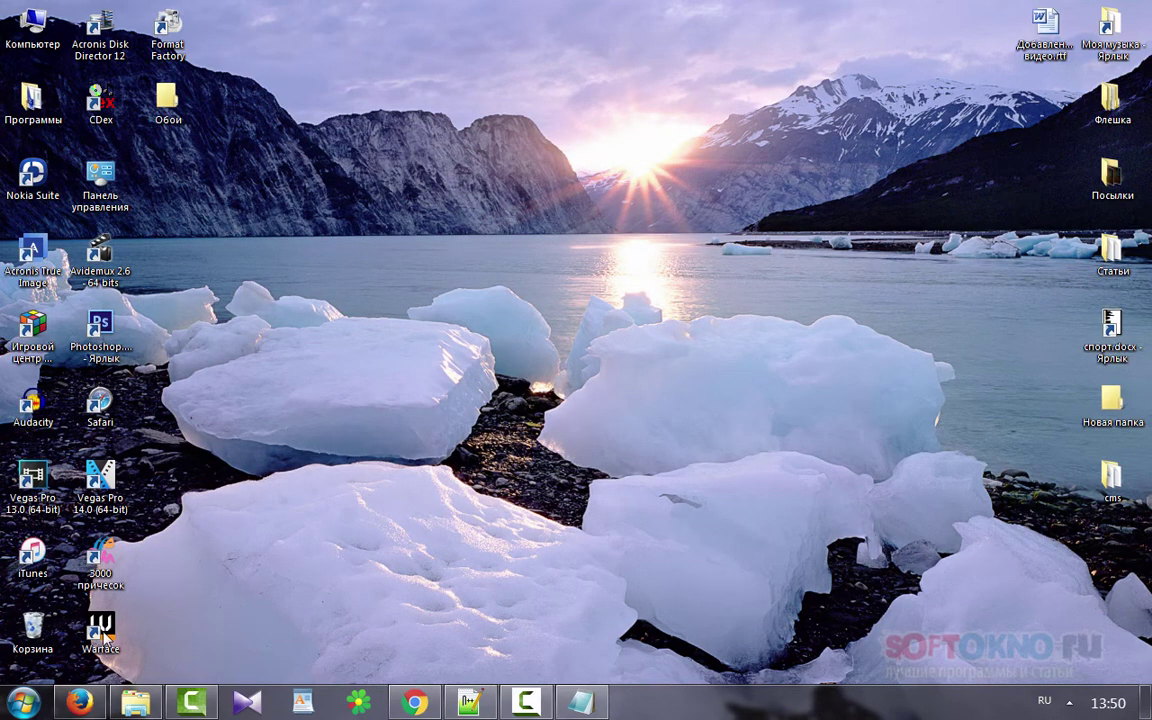
# Step: Launch PIXresizer from its folder among the installed programs
pyautogui.click(26, 705)
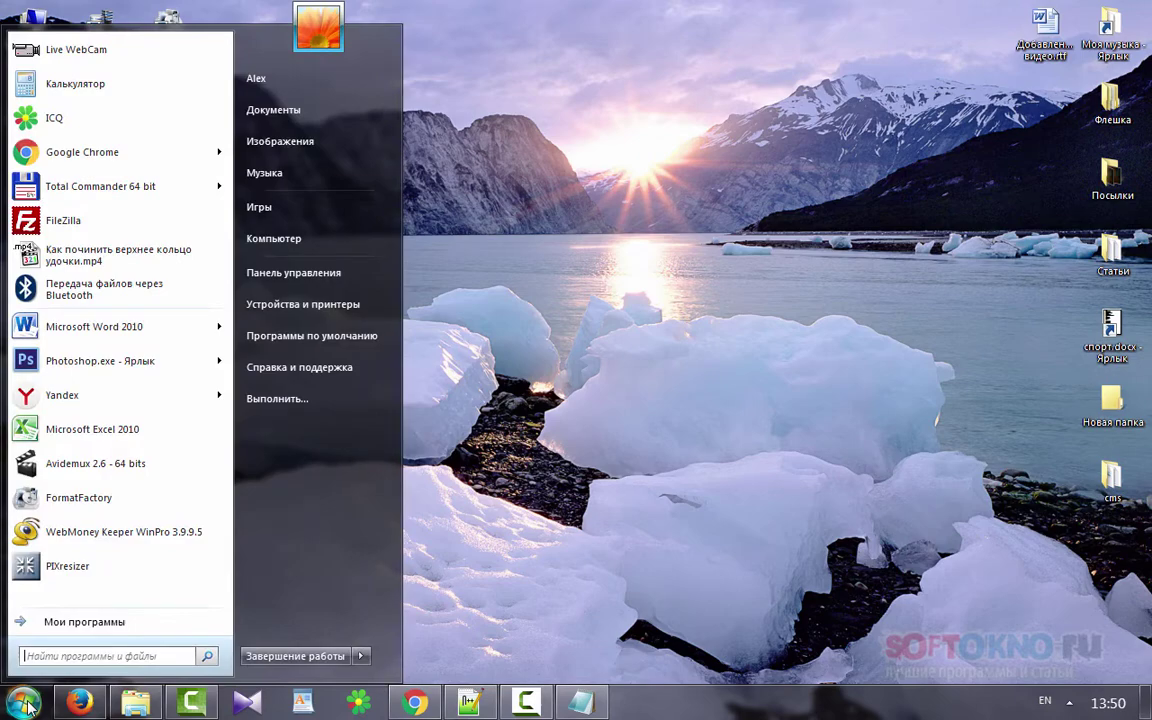
pyautogui.click(82, 627)
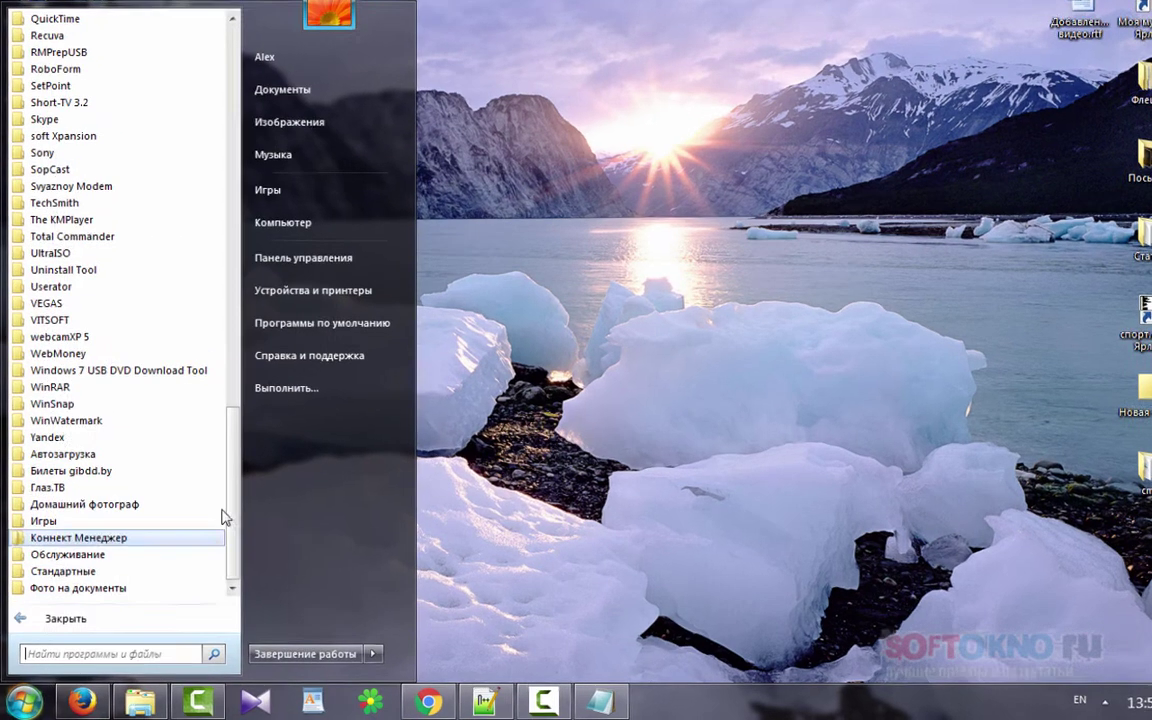
pyautogui.moveTo(224, 512); pyautogui.dragTo(237, 440)
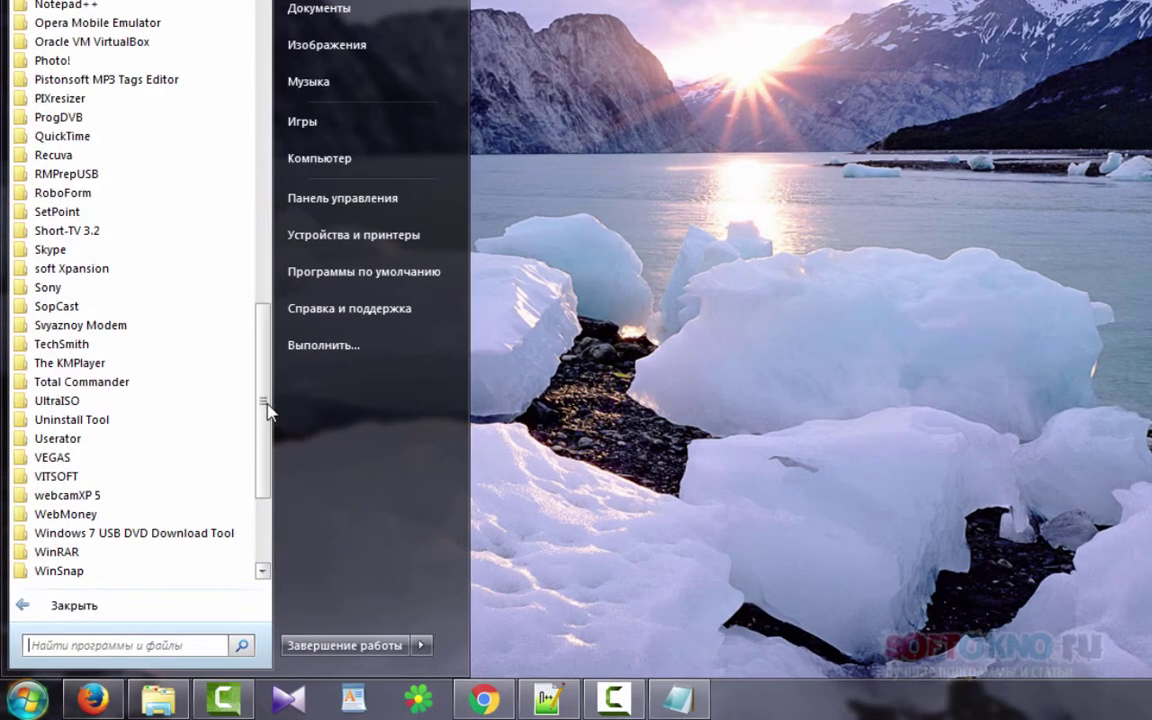
pyautogui.click(108, 99)
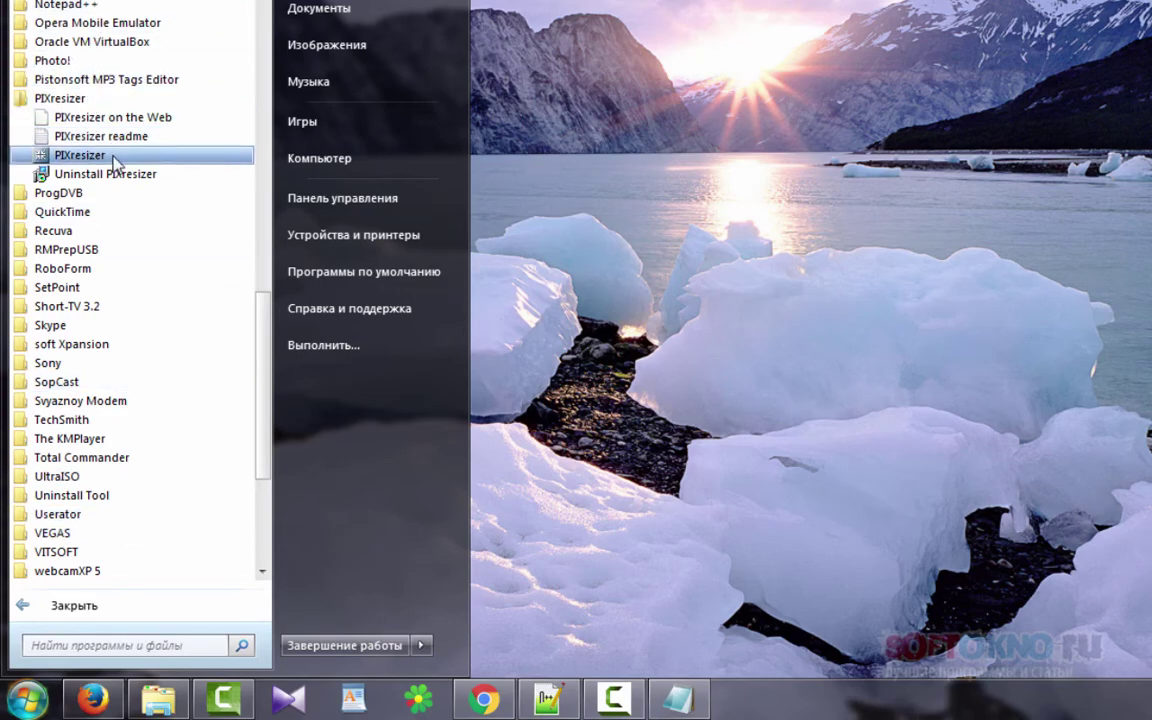
pyautogui.click(80, 155)
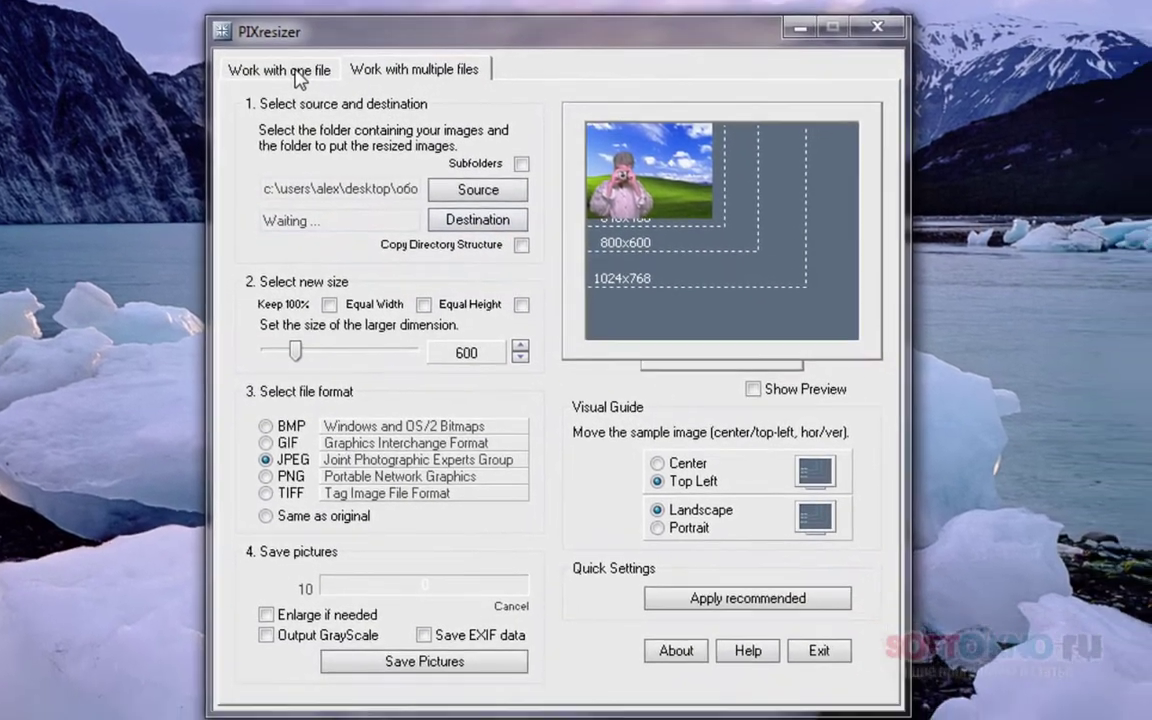
# Step: Look over the single-file mode and return to working with multiple files
pyautogui.click(285, 66)
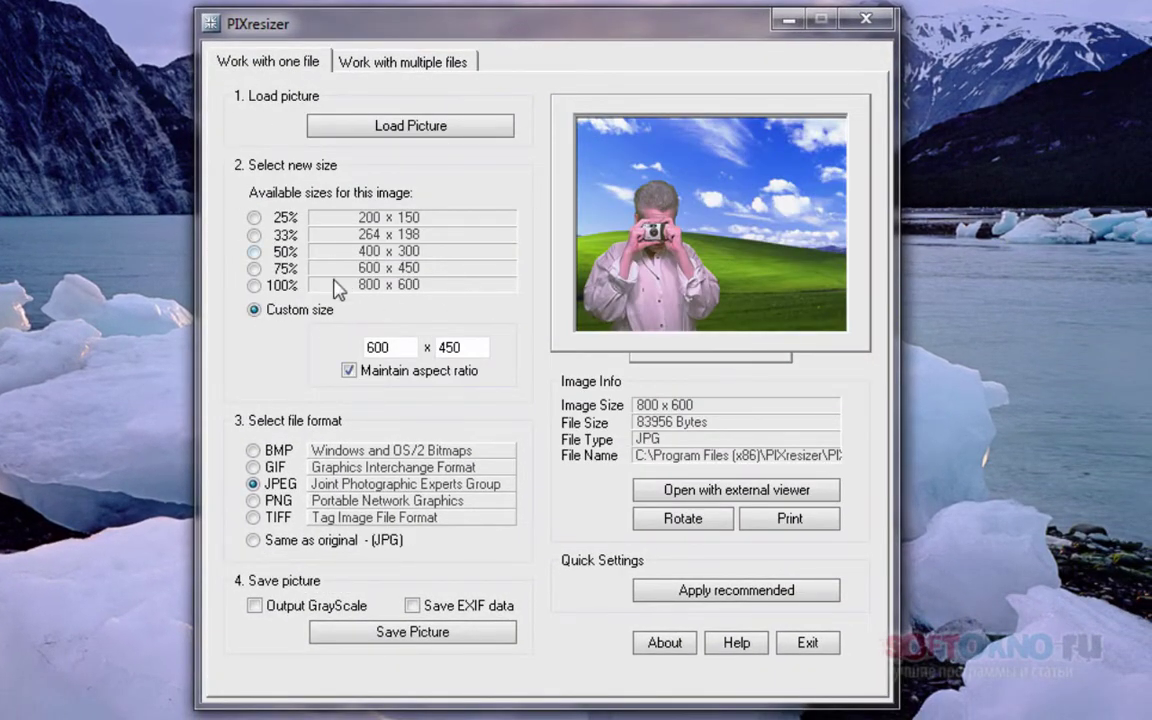
pyautogui.click(358, 60)
pyautogui.click(252, 62)
pyautogui.click(375, 64)
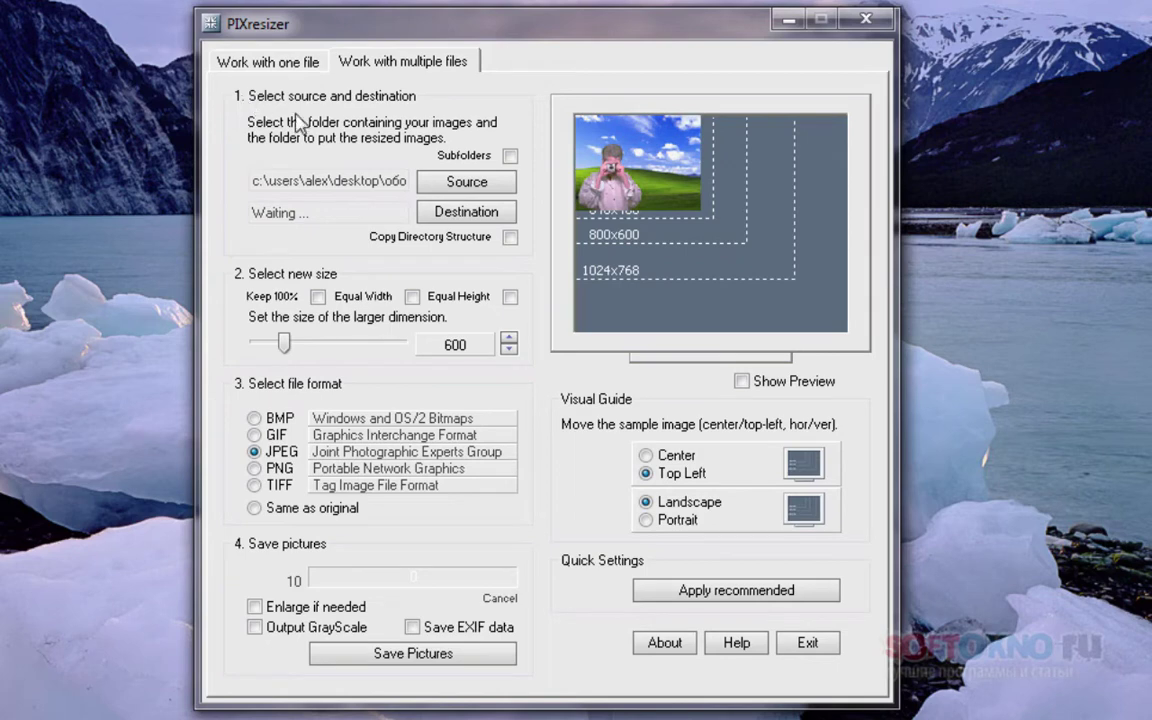
# Step: Choose the desktop folder Обои as source and create a new desktop folder "Обои new" as destination for the resized images
pyautogui.click(460, 183)
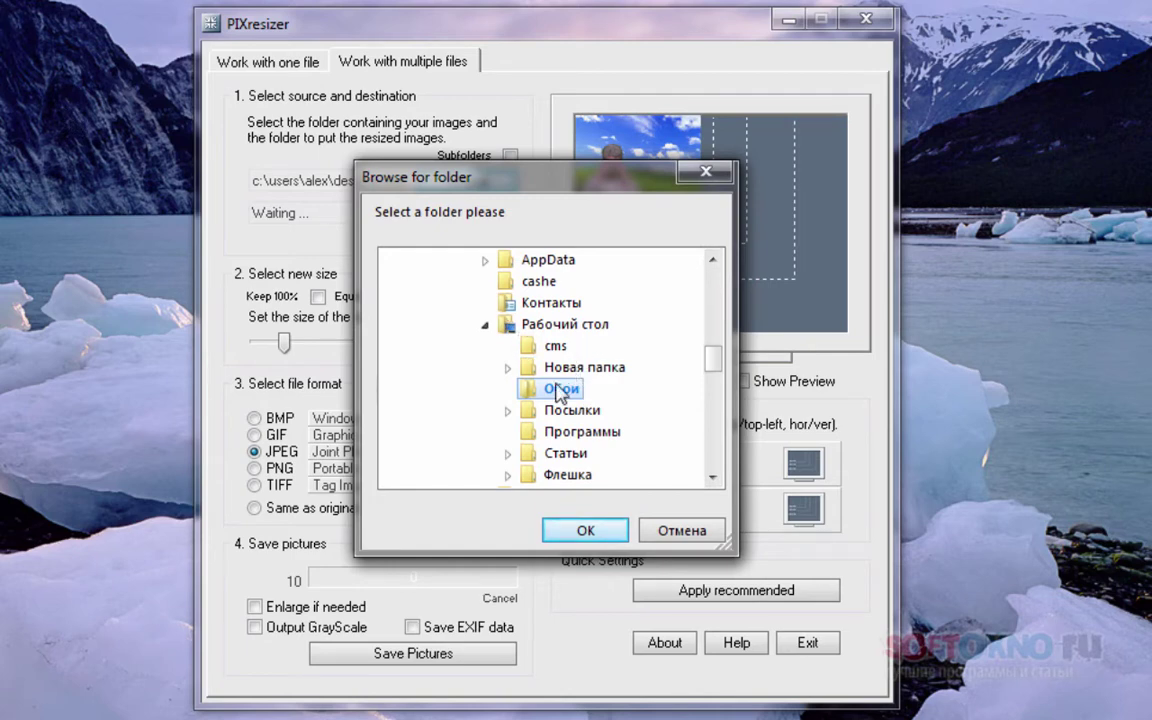
pyautogui.click(586, 530)
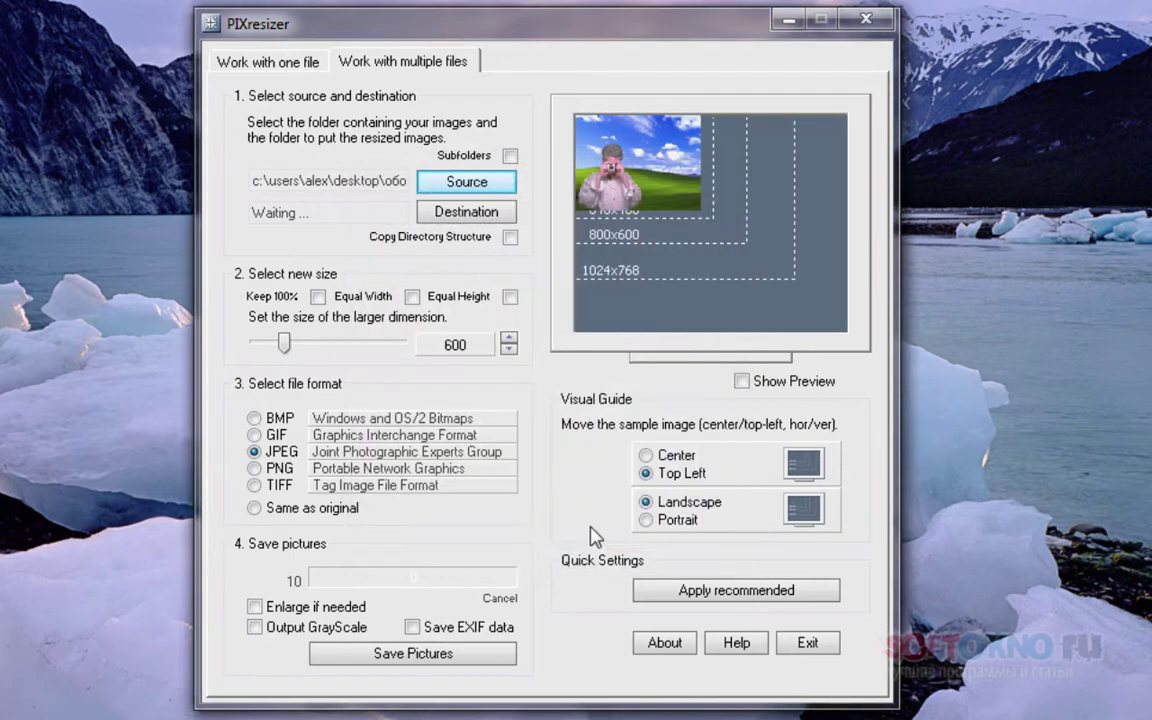
pyautogui.click(463, 214)
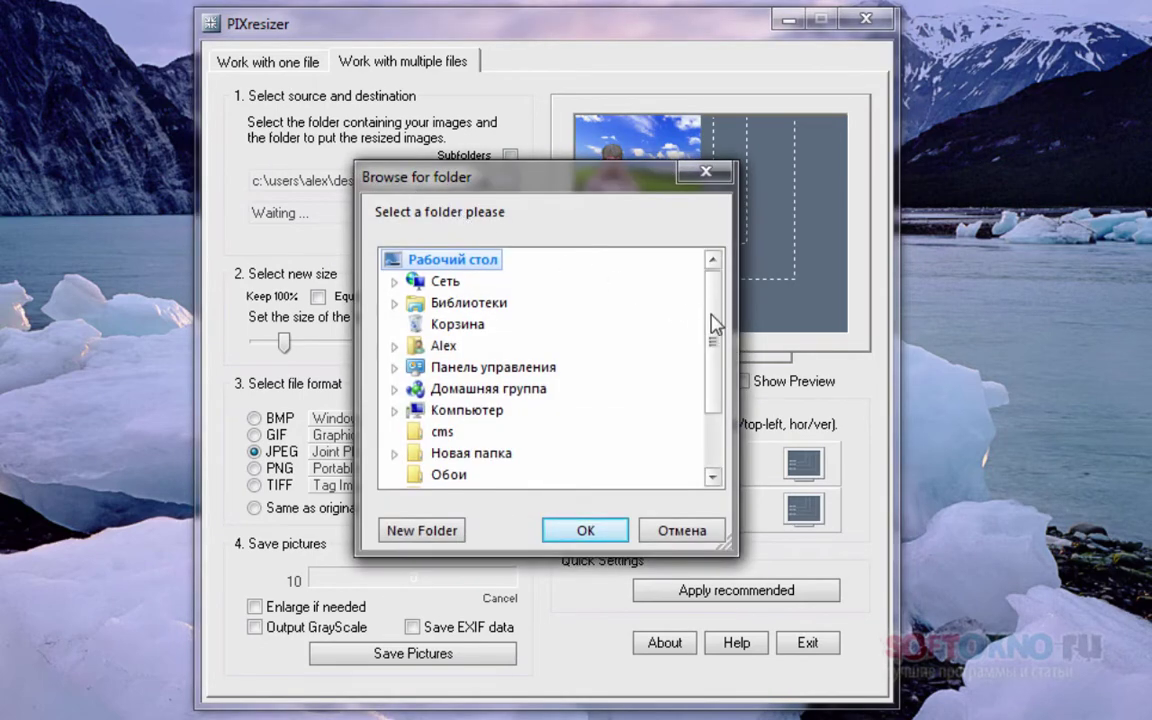
pyautogui.moveTo(712, 321); pyautogui.dragTo(706, 376)
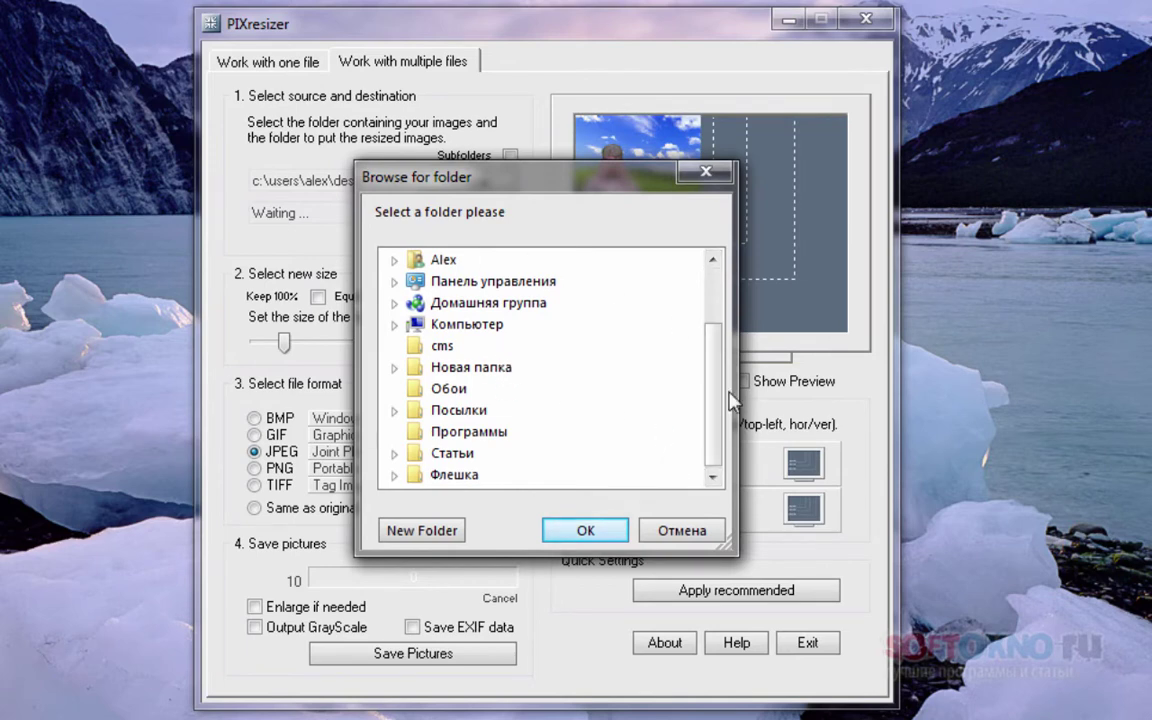
pyautogui.click(432, 538)
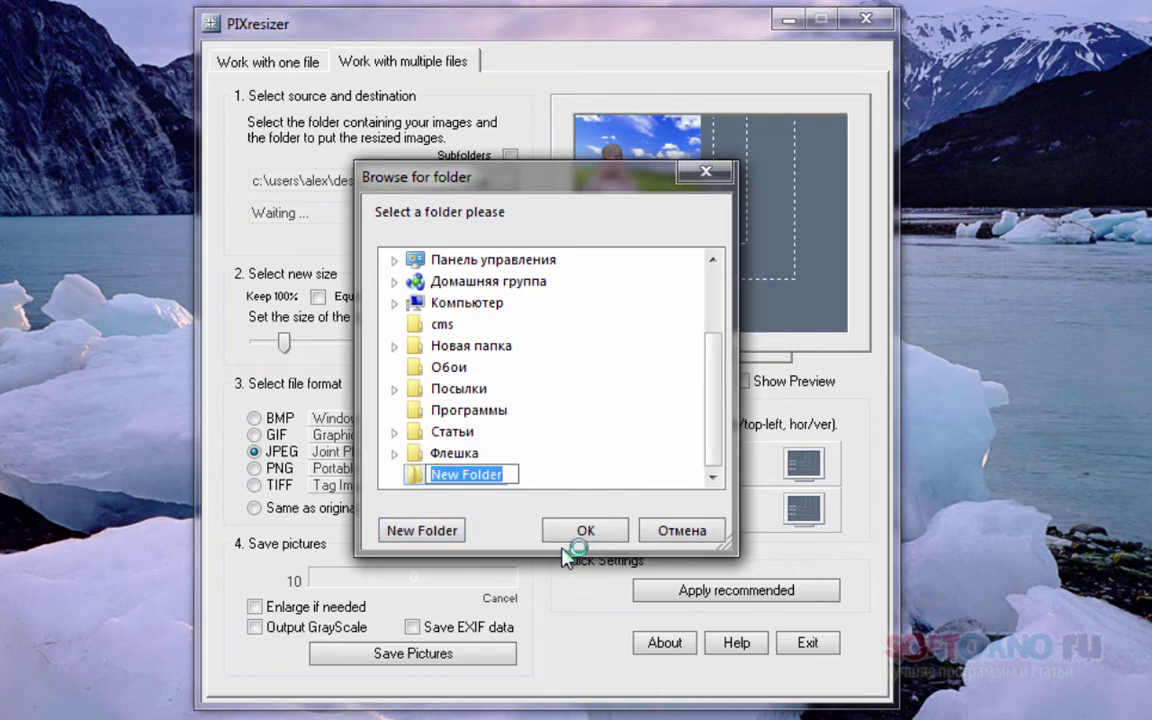
pyautogui.write('Обои new')
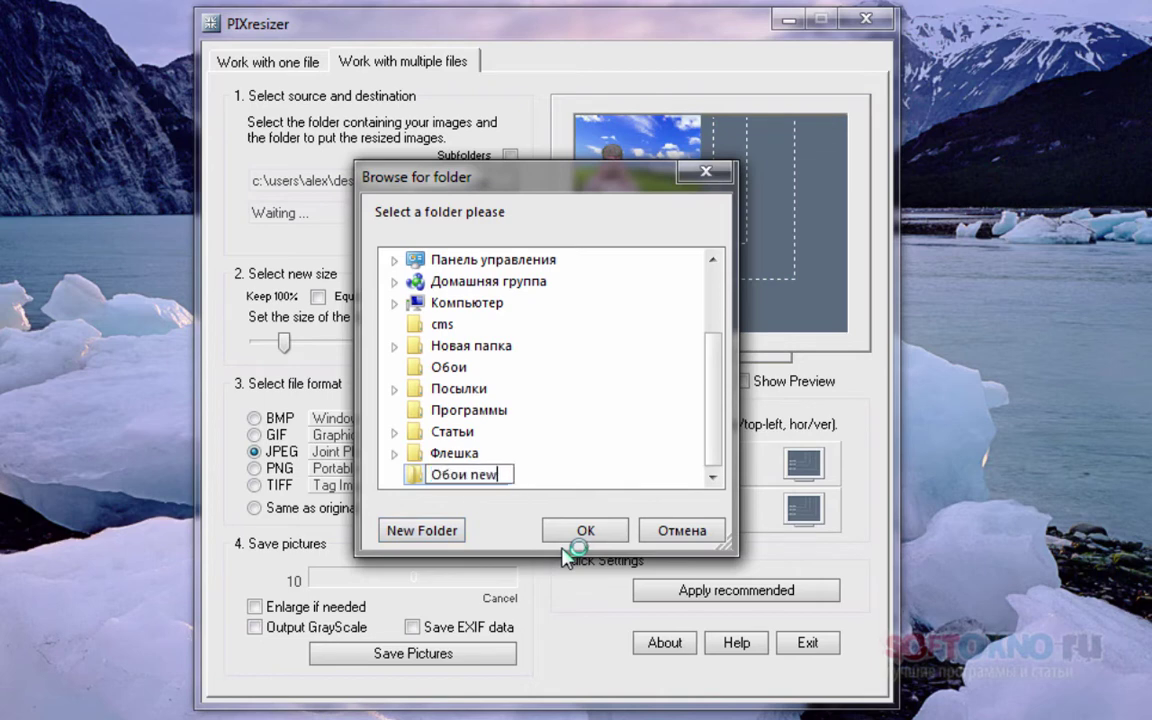
pyautogui.click(590, 532)
pyautogui.click(599, 533)
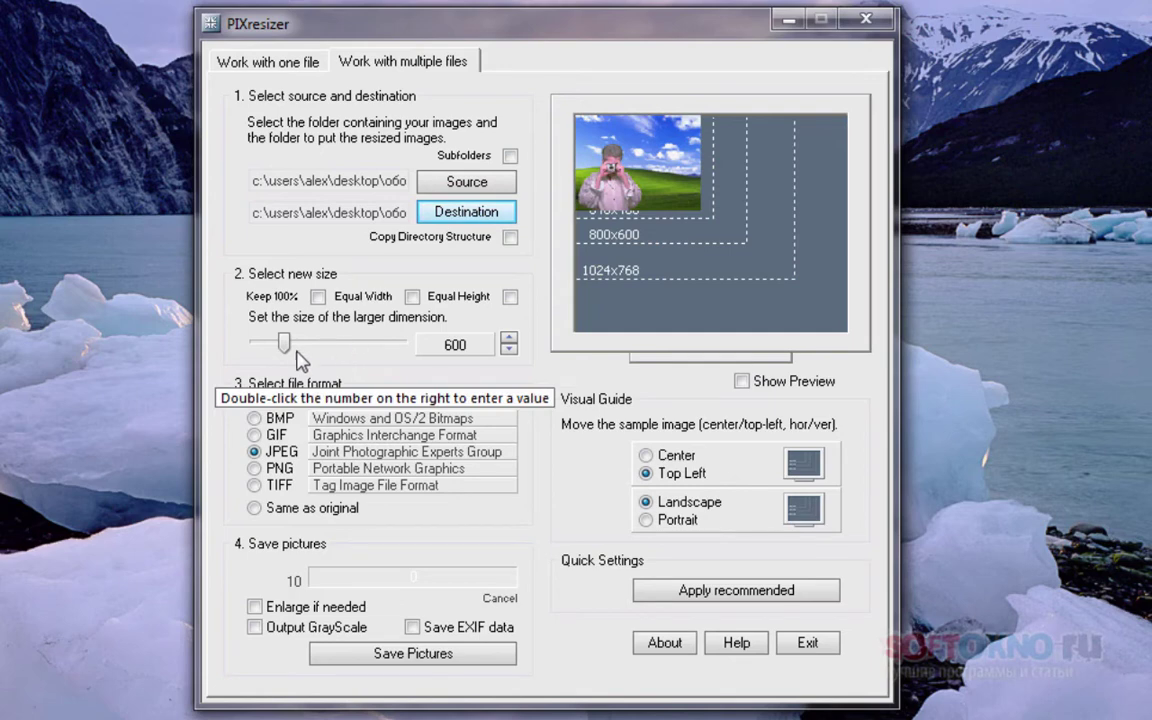
# Step: Set the size of the larger dimension to 395 and keep JPEG as the output file format
pyautogui.moveTo(284, 345)
pyautogui.mouseDown()
pyautogui.moveTo(254, 345)
pyautogui.moveTo(283, 347)
pyautogui.moveTo(273, 345)
pyautogui.mouseUp()
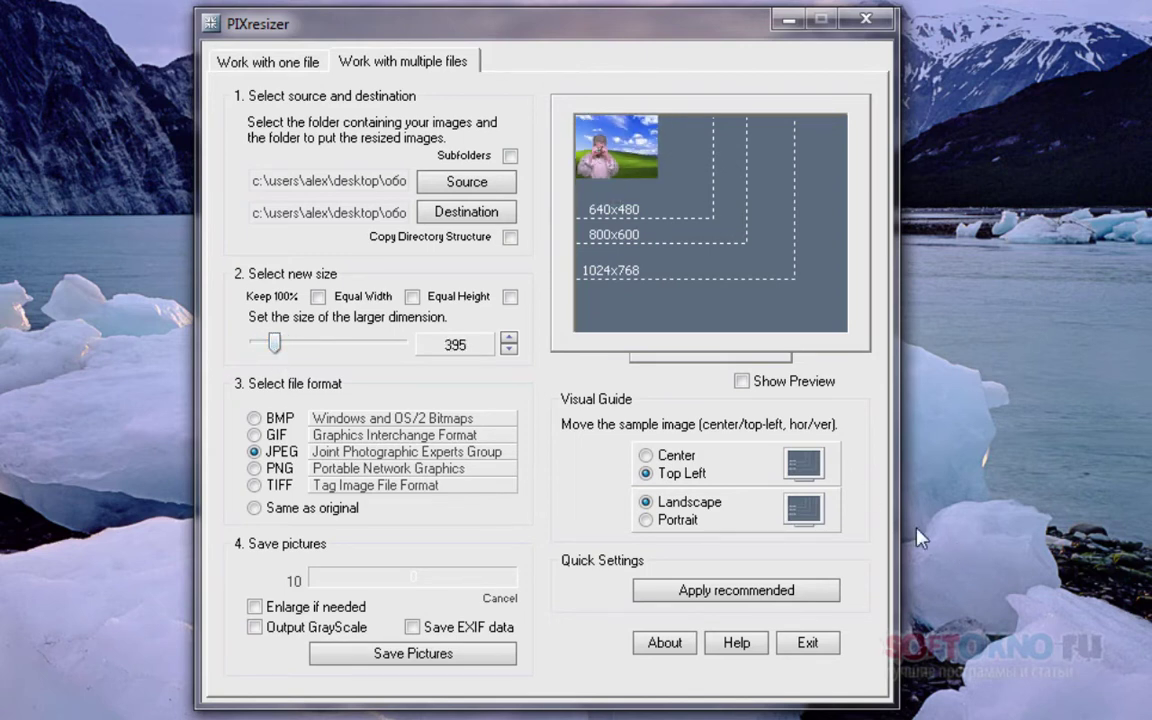
pyautogui.click(255, 419)
pyautogui.click(255, 453)
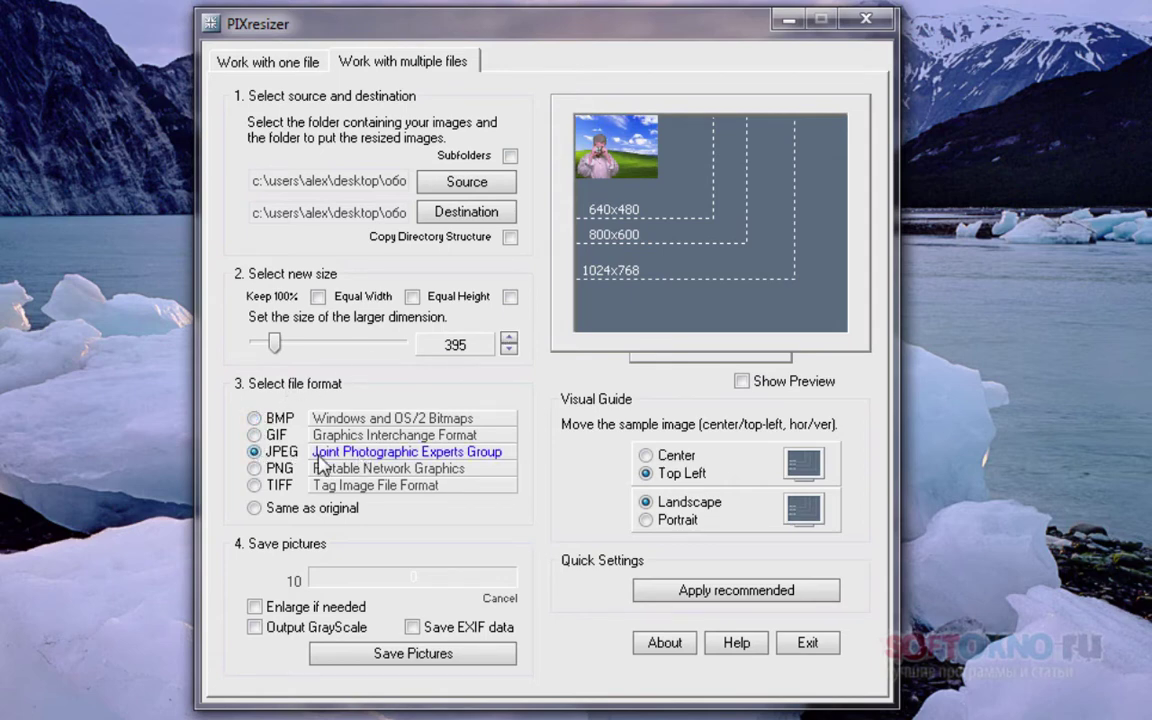
# Step: Open the JPEG quality settings, try a lower quality, and accept a quality of 80
pyautogui.click(419, 456)
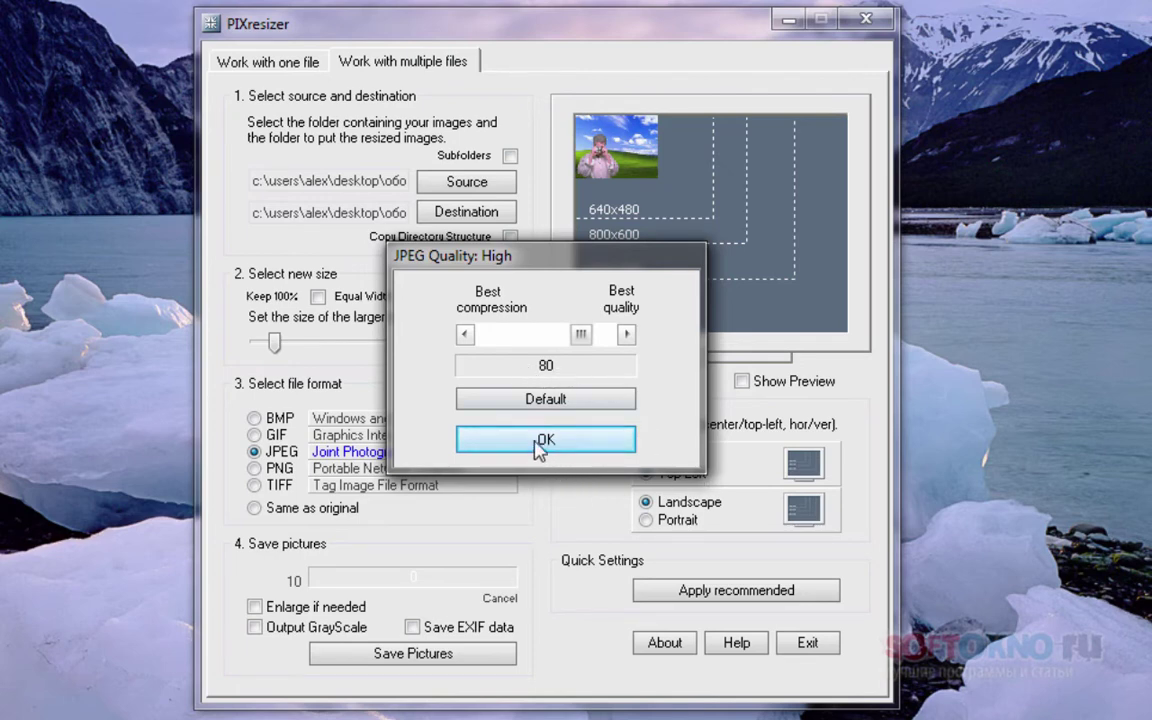
pyautogui.moveTo(581, 338)
pyautogui.mouseDown()
pyautogui.moveTo(542, 345)
pyautogui.moveTo(570, 338)
pyautogui.mouseUp()
pyautogui.click(626, 336)
pyautogui.click(626, 336)
pyautogui.click(626, 336)
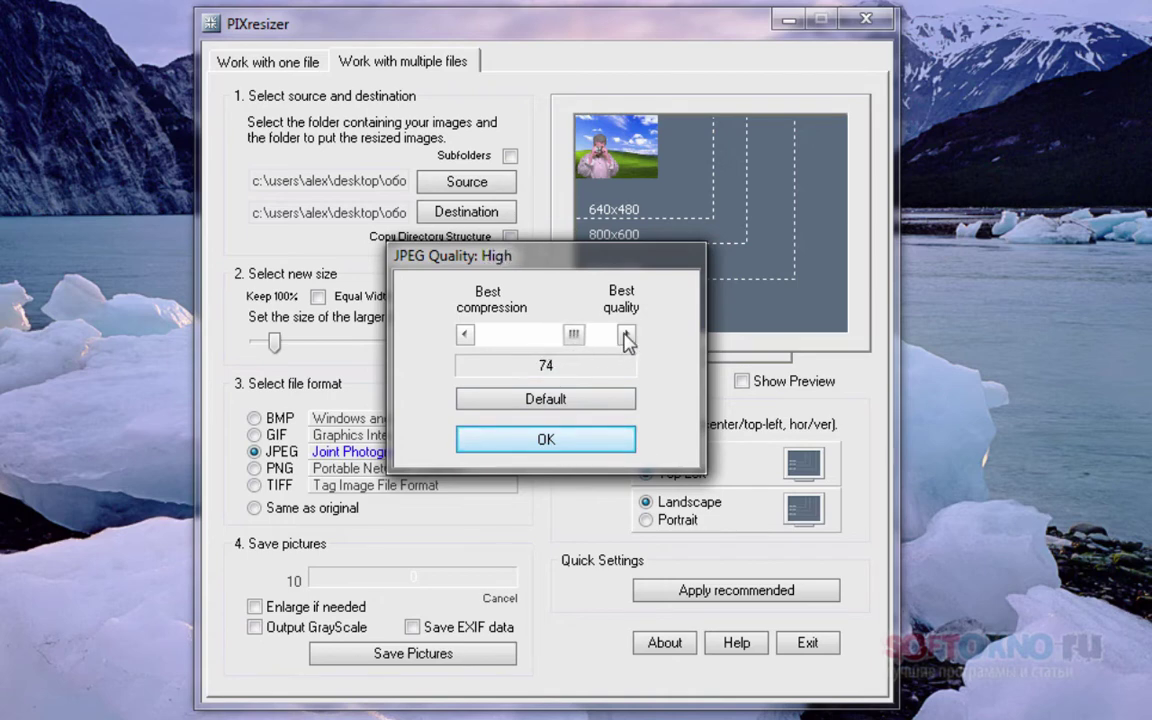
pyautogui.click(626, 336)
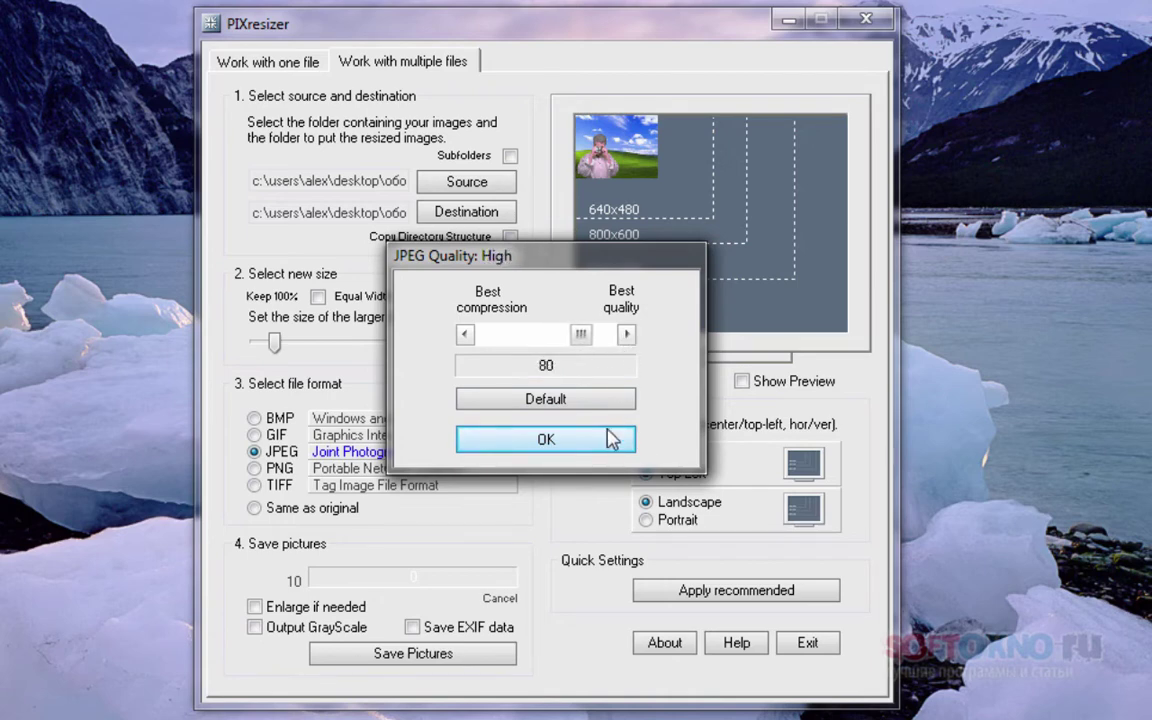
pyautogui.click(545, 439)
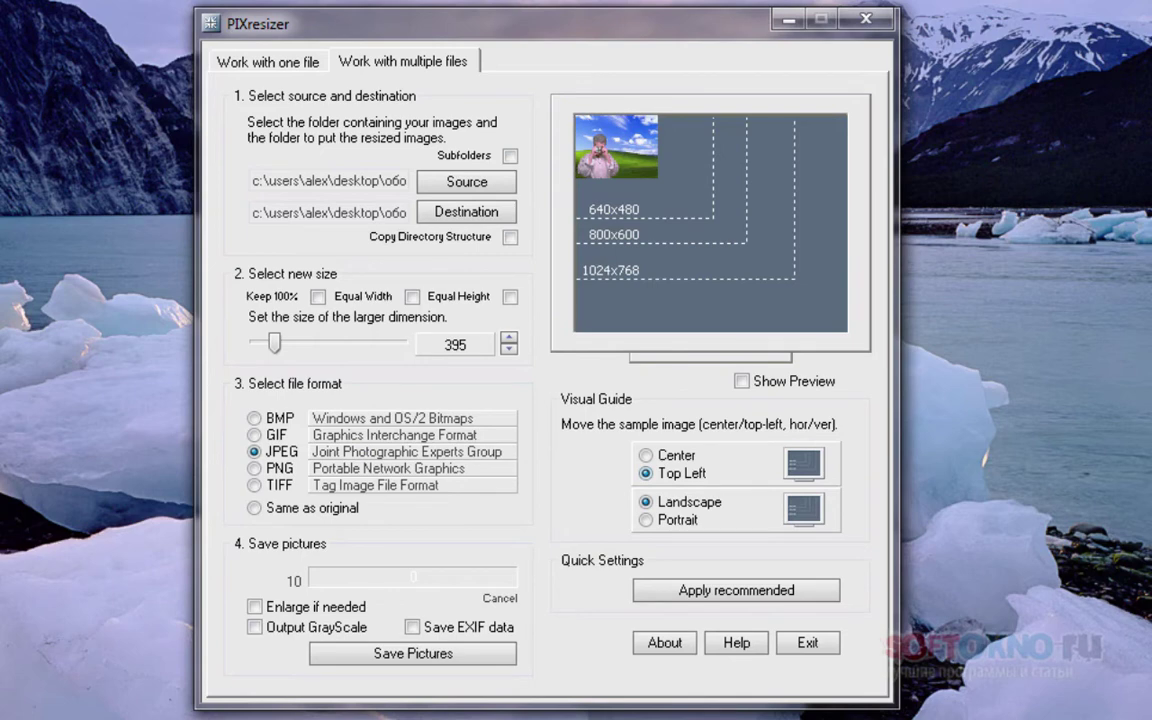
# Step: Save all resized pictures to the destination folder and dismiss the completion message
pyautogui.moveTo(866, 484)
pyautogui.click(416, 660)
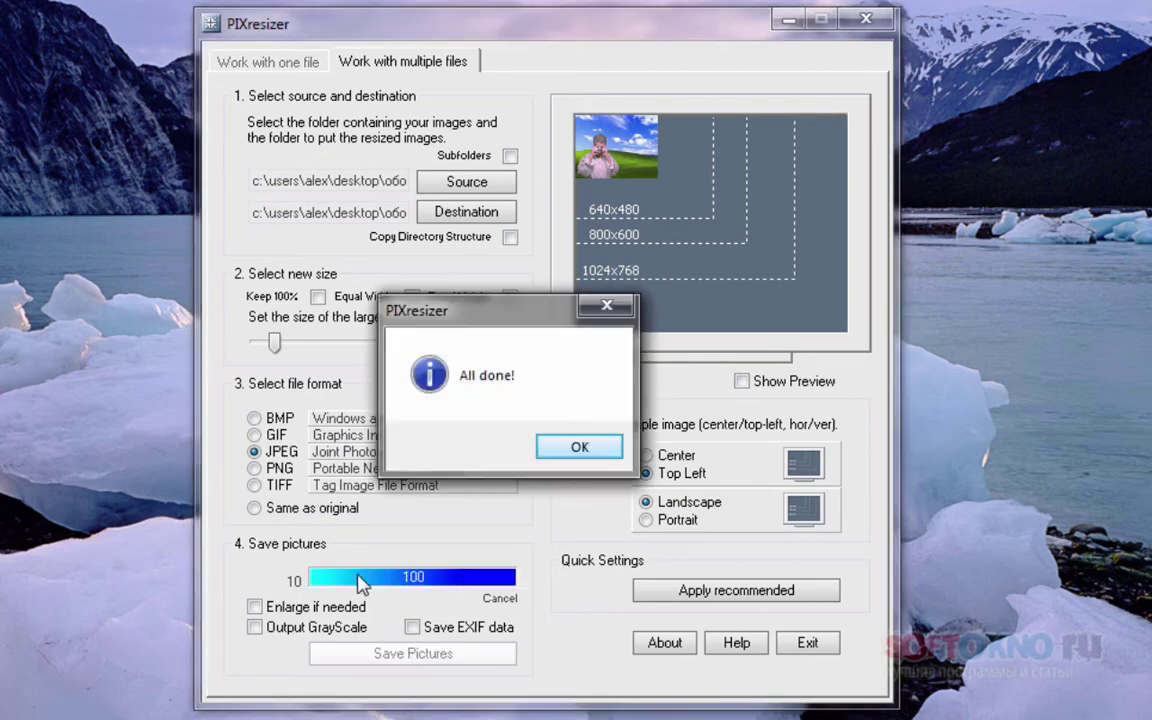
pyautogui.click(583, 449)
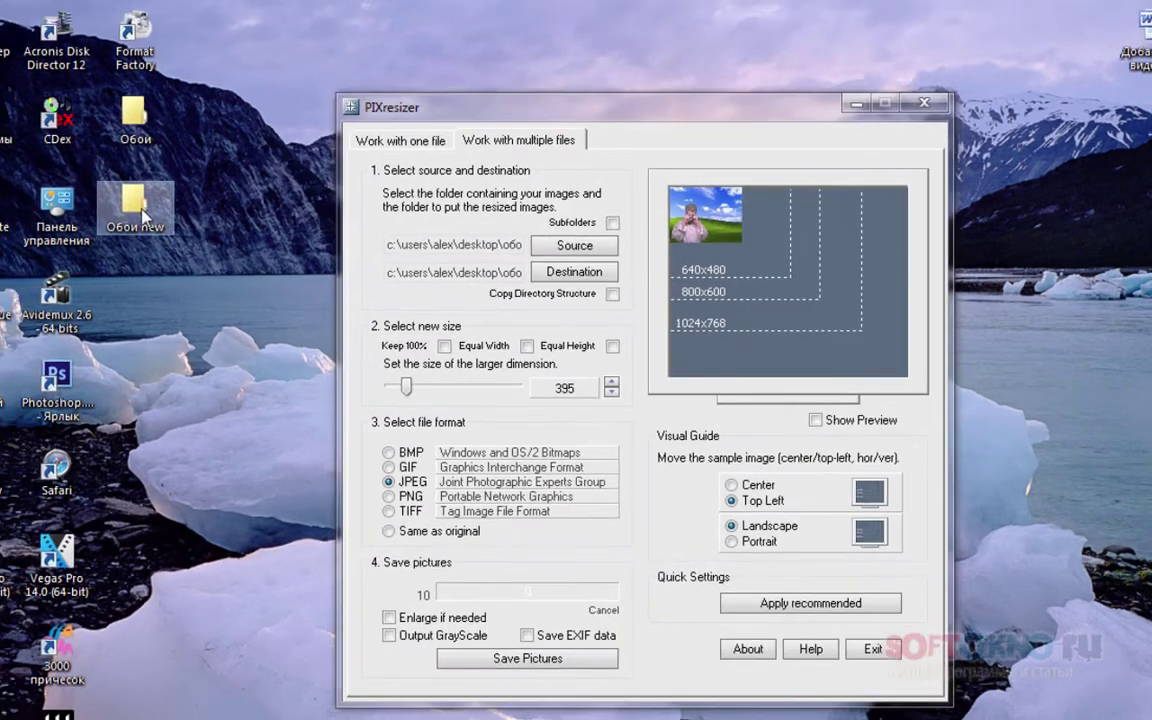
# Step: Open the desktop folder Обои new, browse through its resized pictures starting from 1.jpg, and close the photo viewer
pyautogui.doubleClick(125, 195)
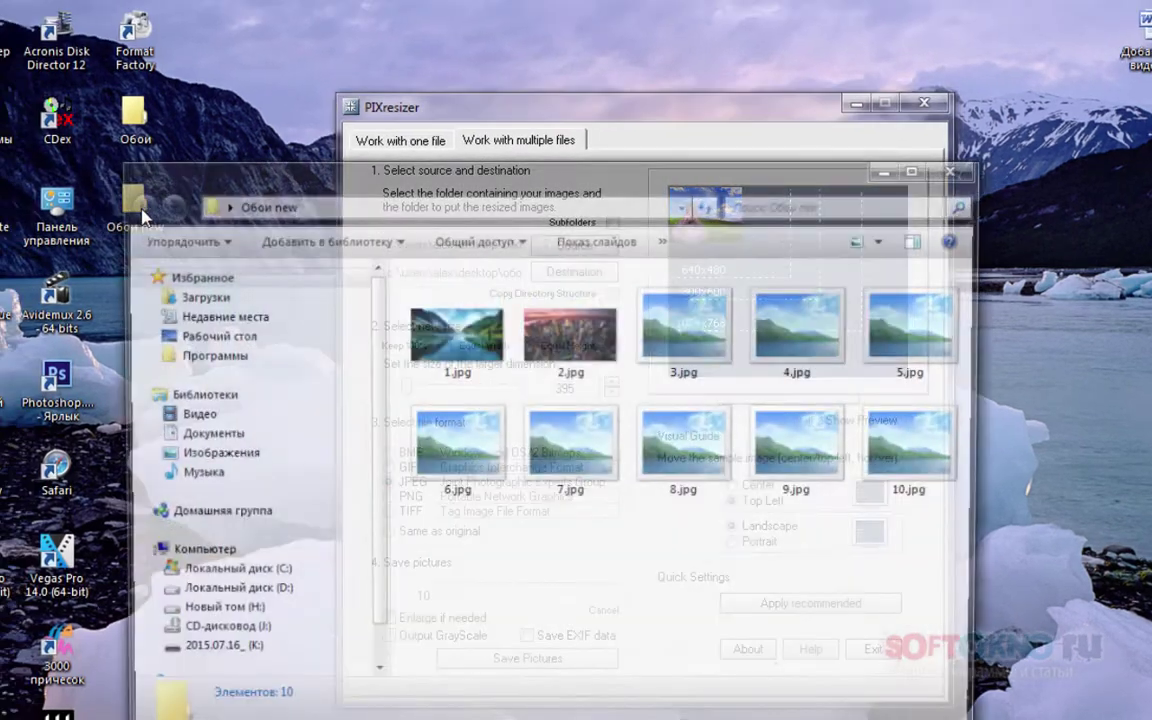
pyautogui.doubleClick(440, 340)
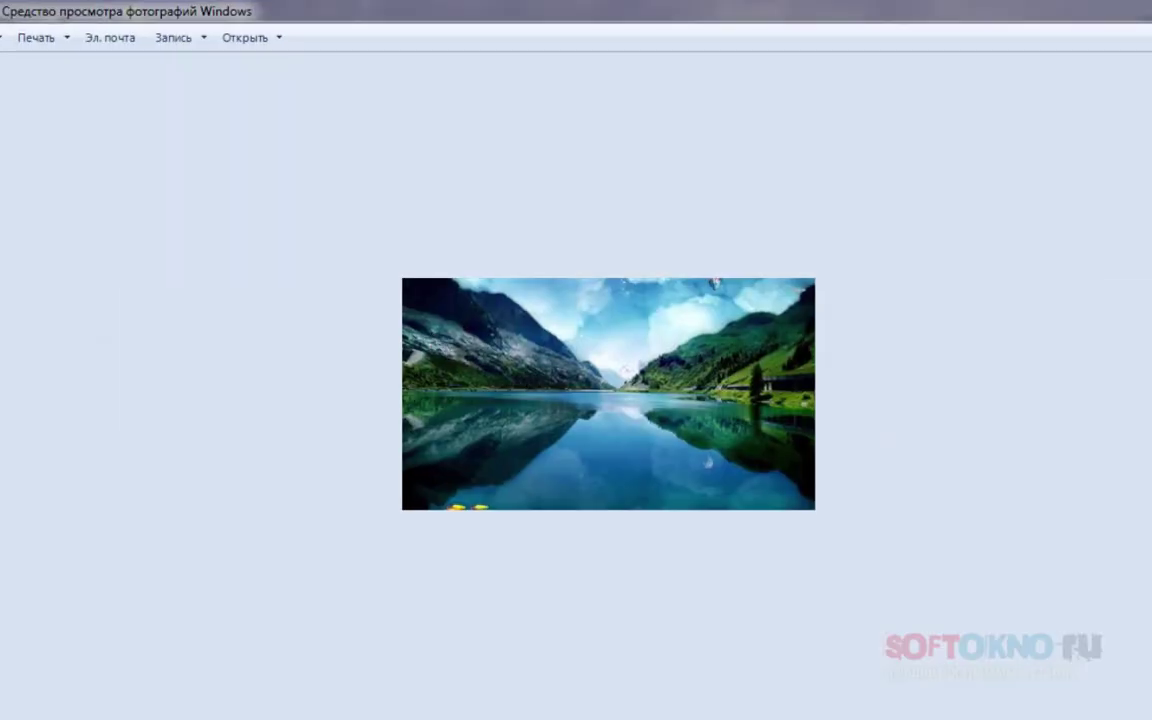
pyautogui.press('Right')
pyautogui.press('Right')
pyautogui.press('Right')
pyautogui.press('Right')
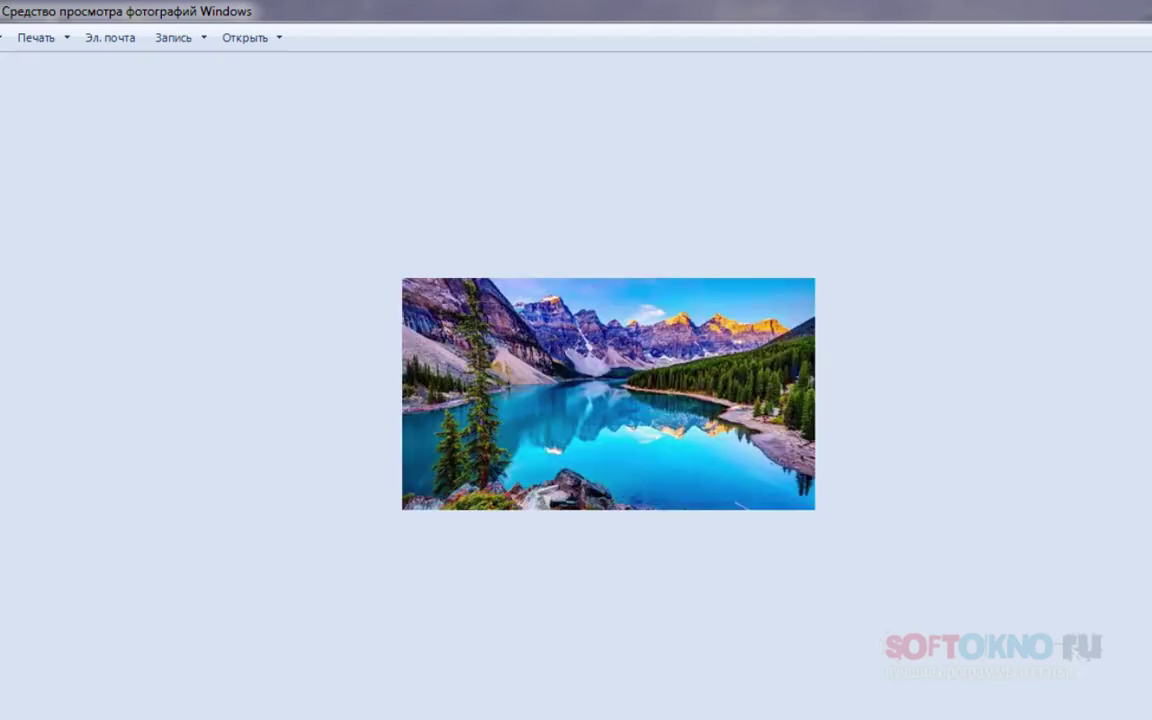
pyautogui.press('Right')
pyautogui.press('Right')
pyautogui.hotkey('alt', 'F4')
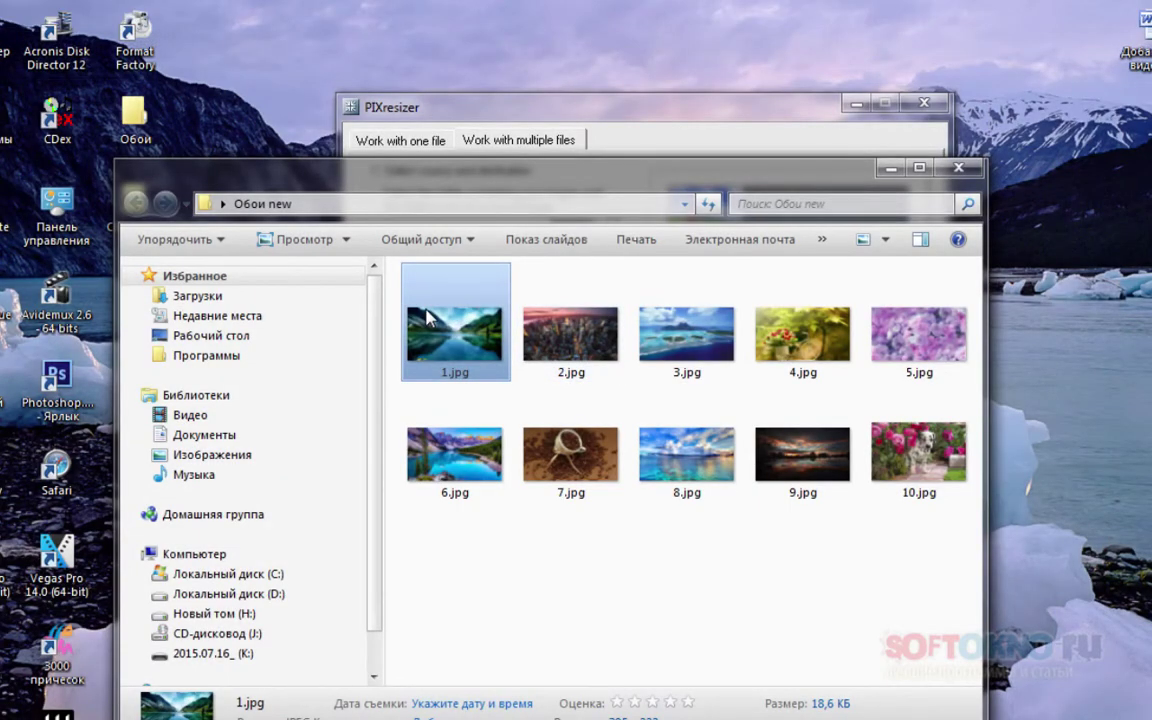
# Step: Examine the file size and pixel dimensions of the resized pictures 1.jpg, 2.jpg and 3.jpg in the Обои new folder
pyautogui.click(571, 334)
pyautogui.moveTo(625, 185); pyautogui.dragTo(639, 327)
pyautogui.moveTo(642, 235); pyautogui.dragTo(640, 203)
pyautogui.click(470, 345)
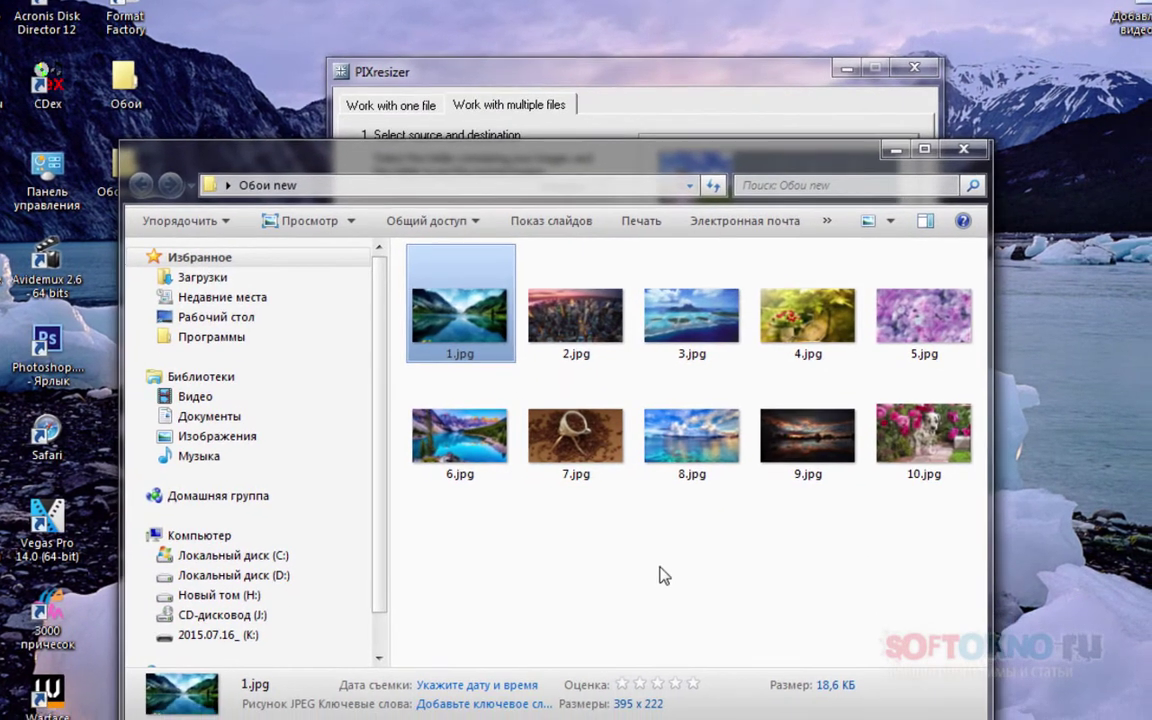
pyautogui.click(583, 480)
pyautogui.click(591, 349)
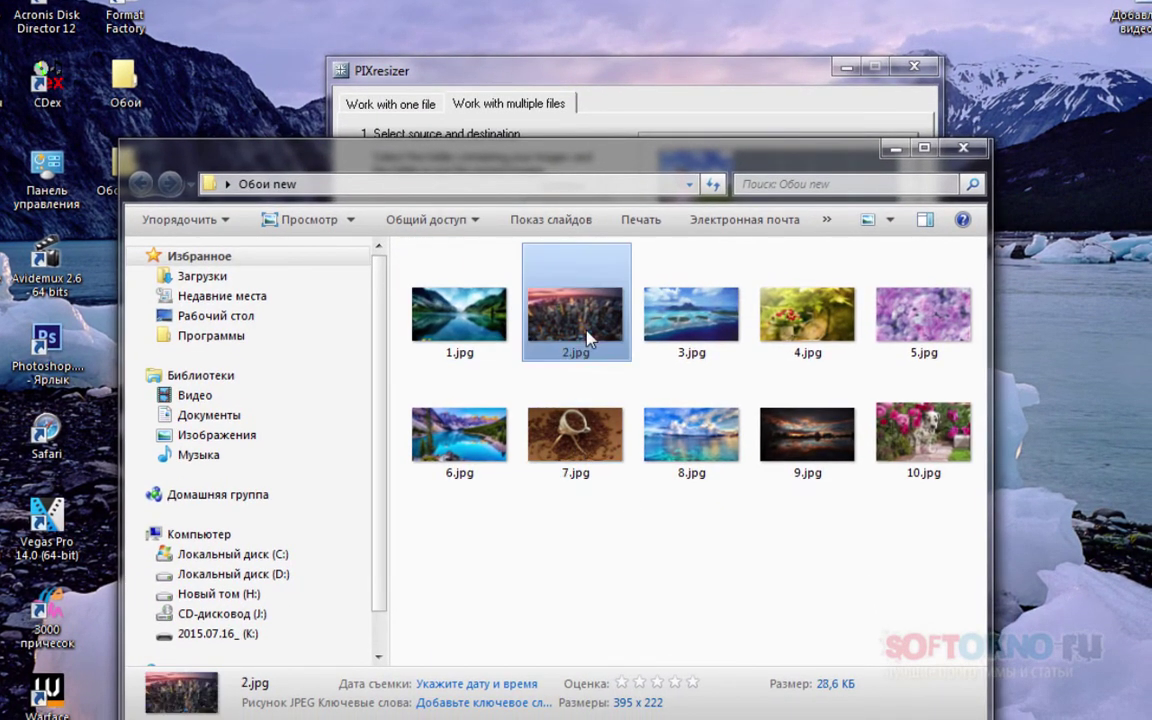
pyautogui.click(689, 340)
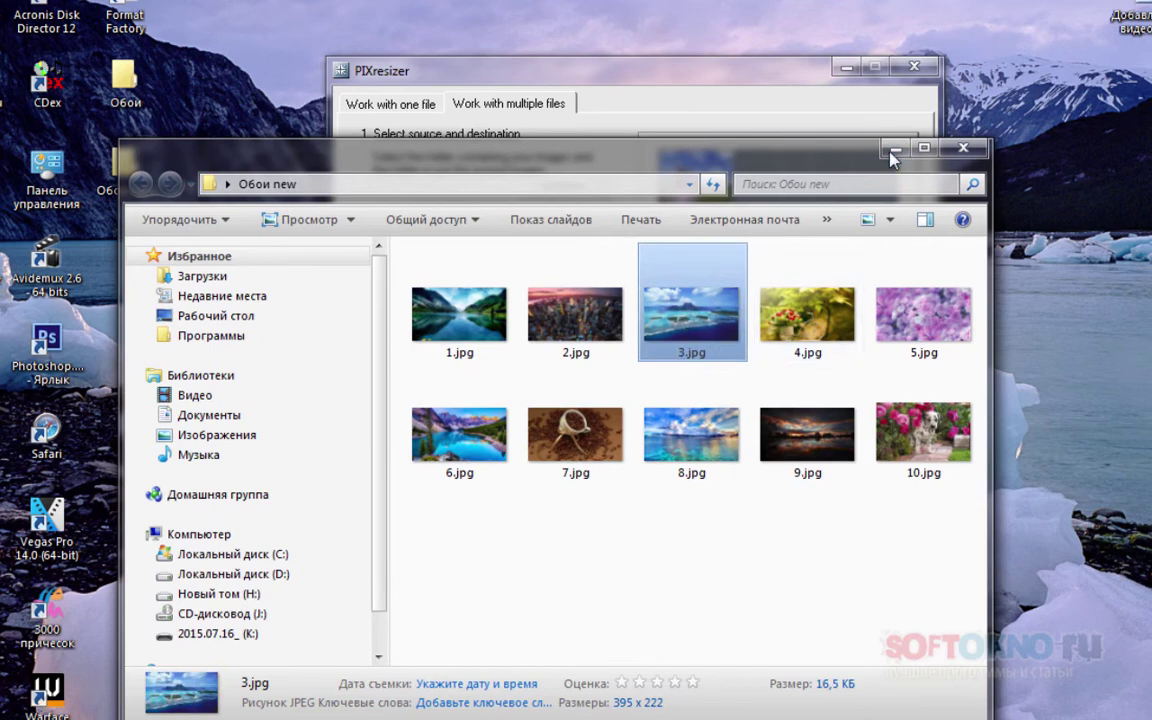
# Step: Move the Обои new folder window aside to check the resize settings behind it, and close the folder window
pyautogui.moveTo(748, 172); pyautogui.dragTo(830, 552)
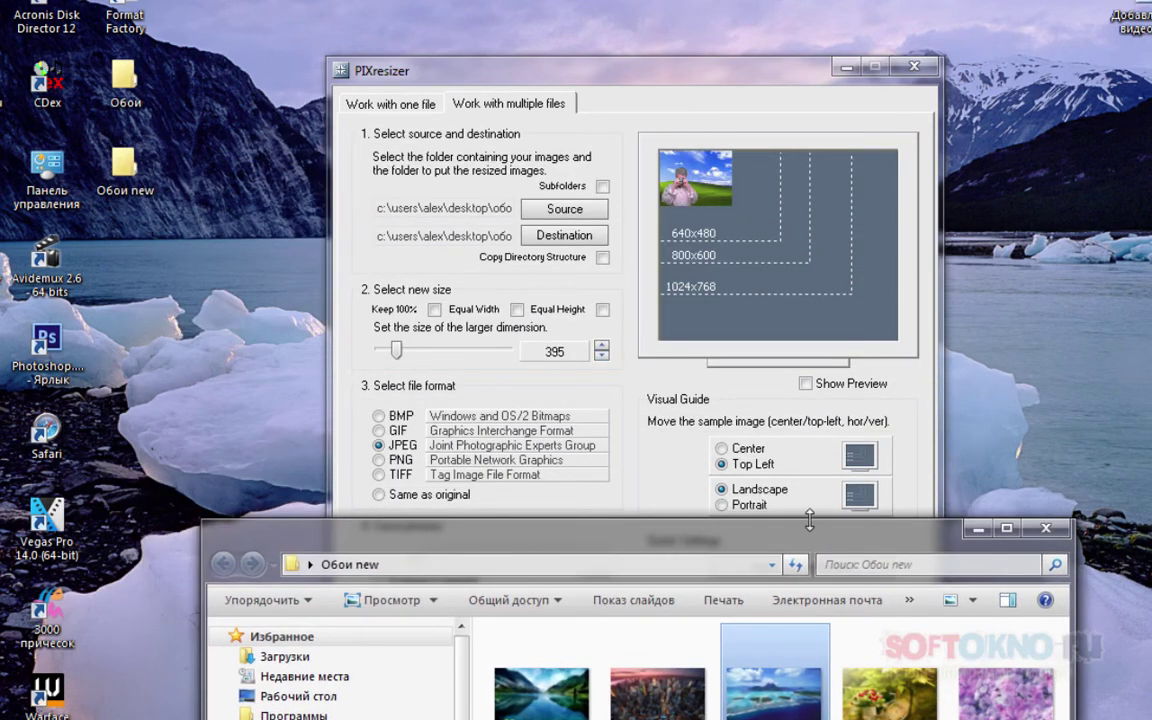
pyautogui.moveTo(798, 505); pyautogui.dragTo(673, 119)
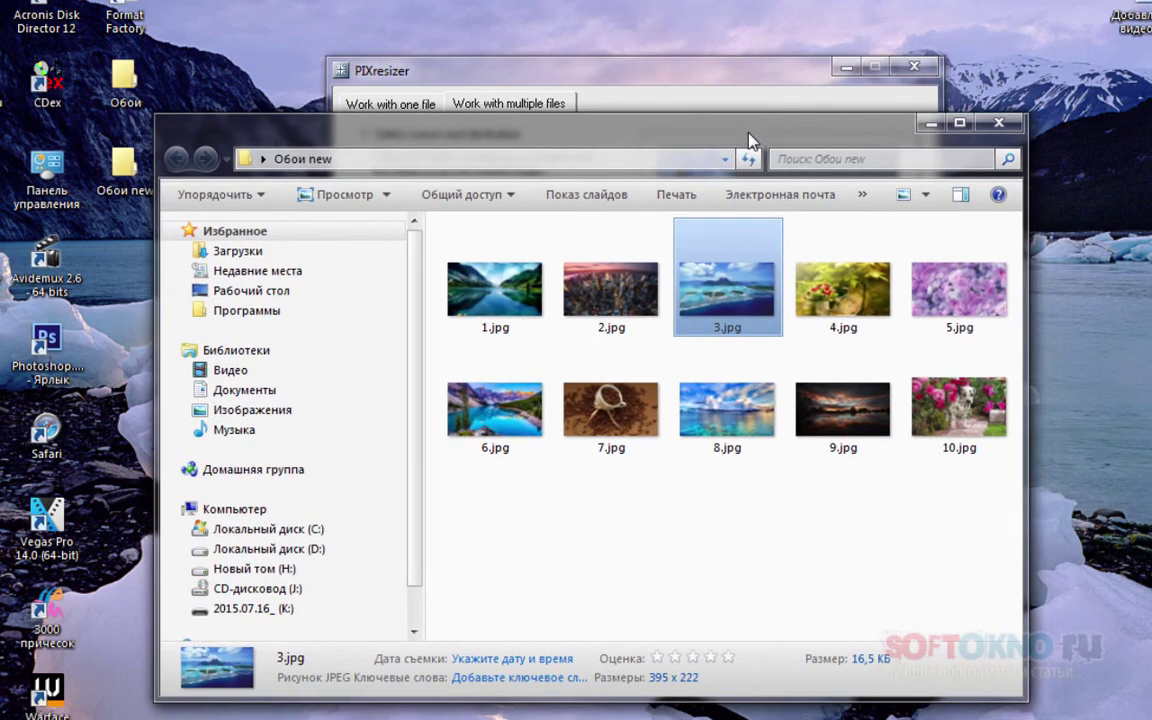
pyautogui.click(779, 548)
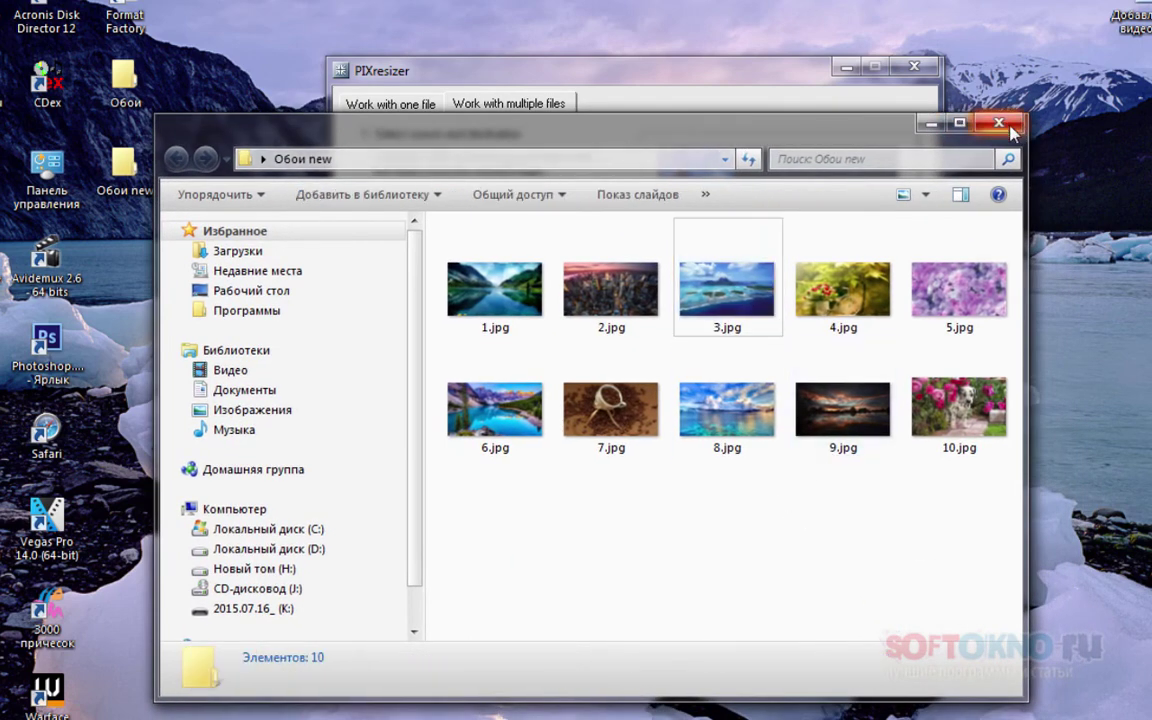
pyautogui.click(900, 108)
pyautogui.click(994, 126)
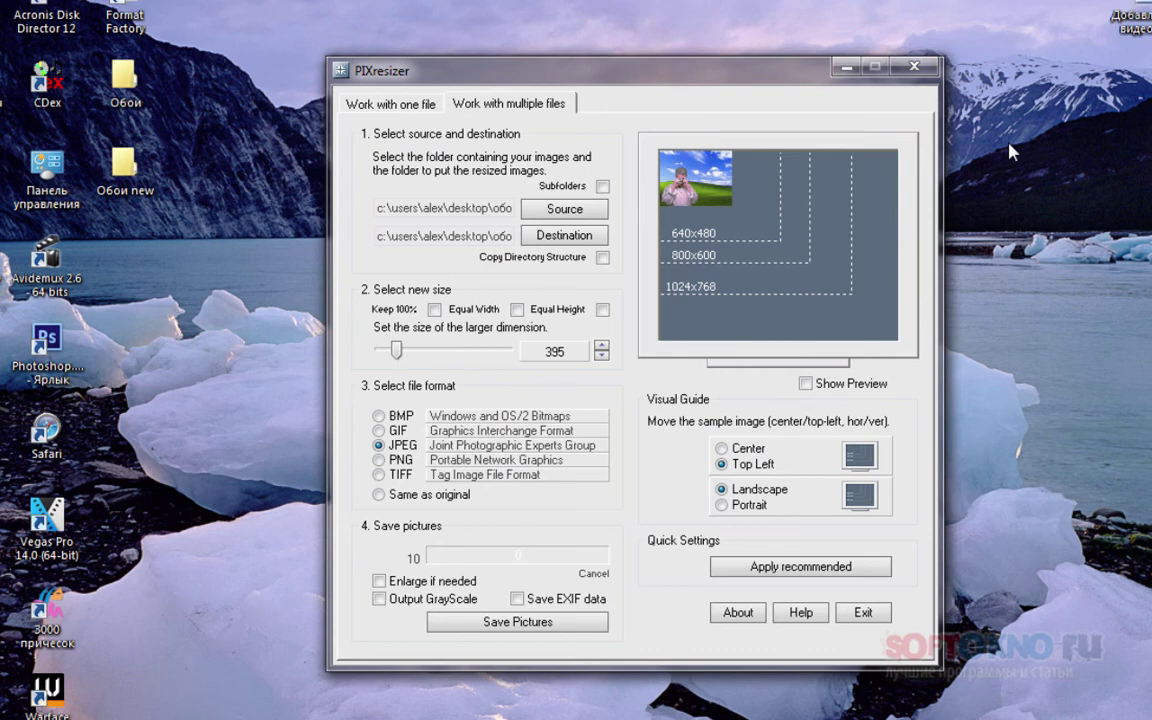